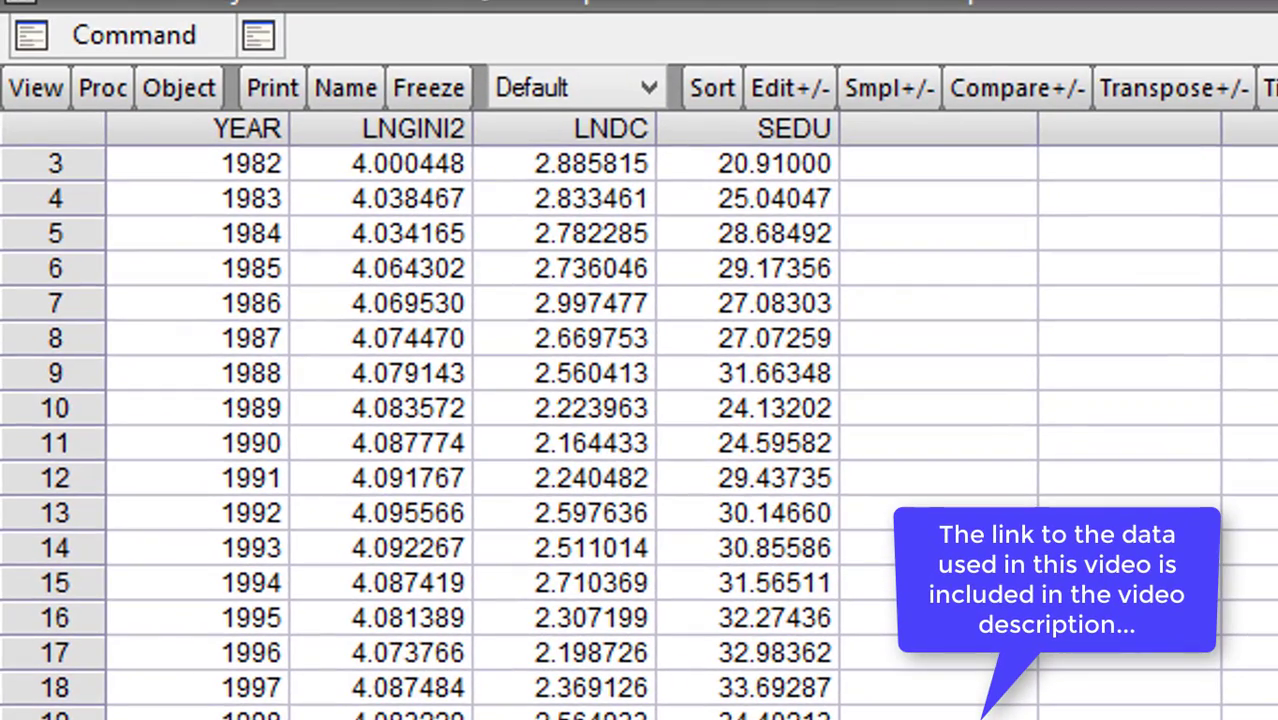
click(624, 192)
scroll(420, 420, up, 3)
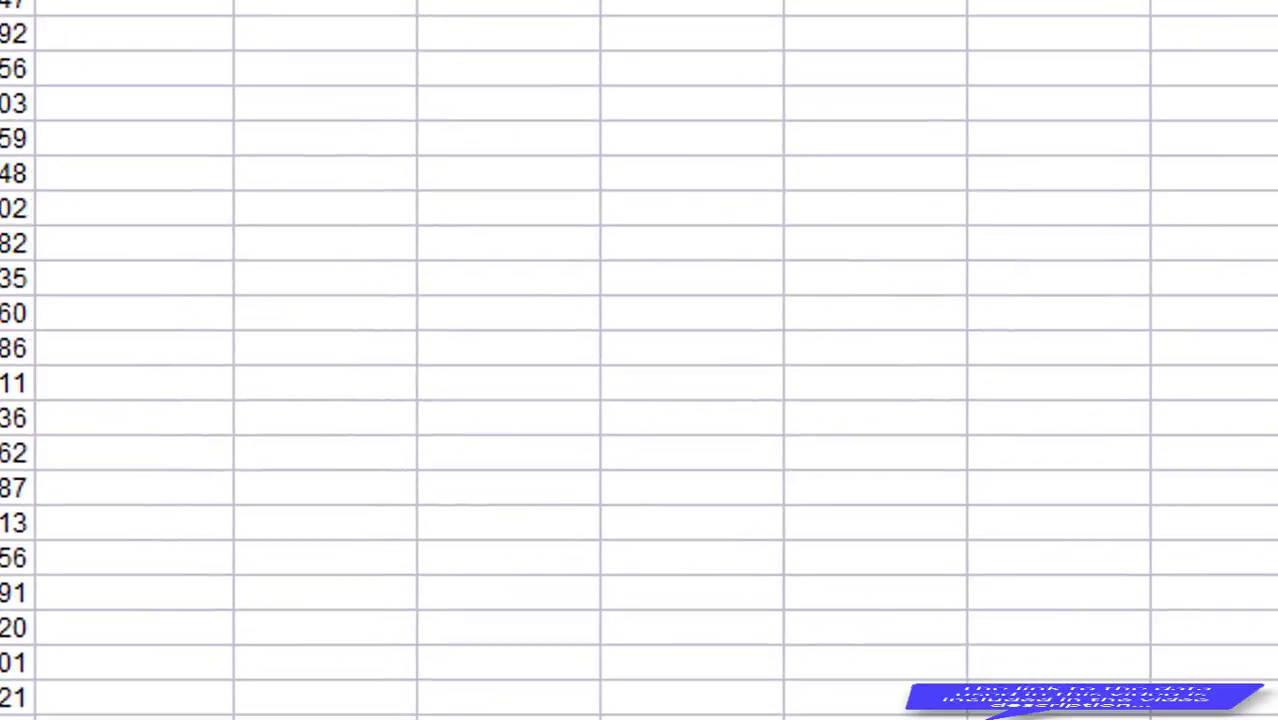
Name the data group 'chowtest', correcting the 'chowtwst' typo before confirming.
key(BackSpace)
key(BackSpace)
key(BackSpace)
text(chowtwst)
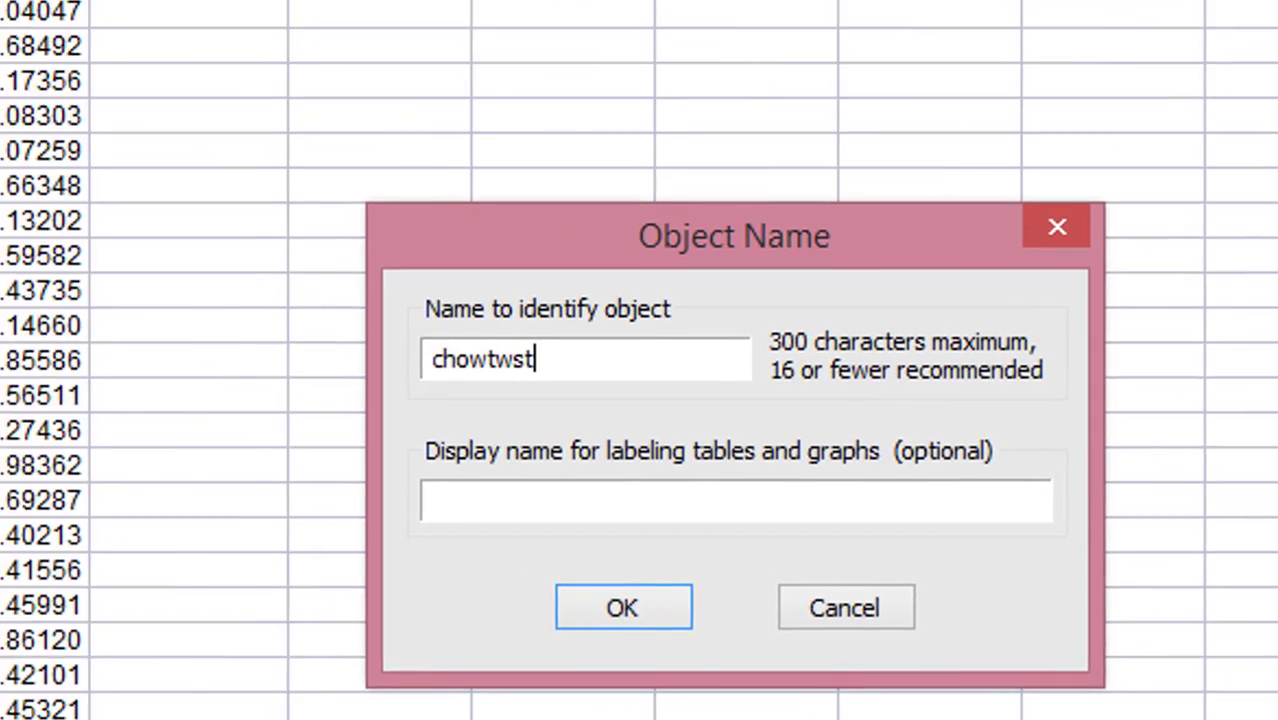
key(BackSpace)
key(BackSpace)
key(BackSpace)
text(est)
key(Return)
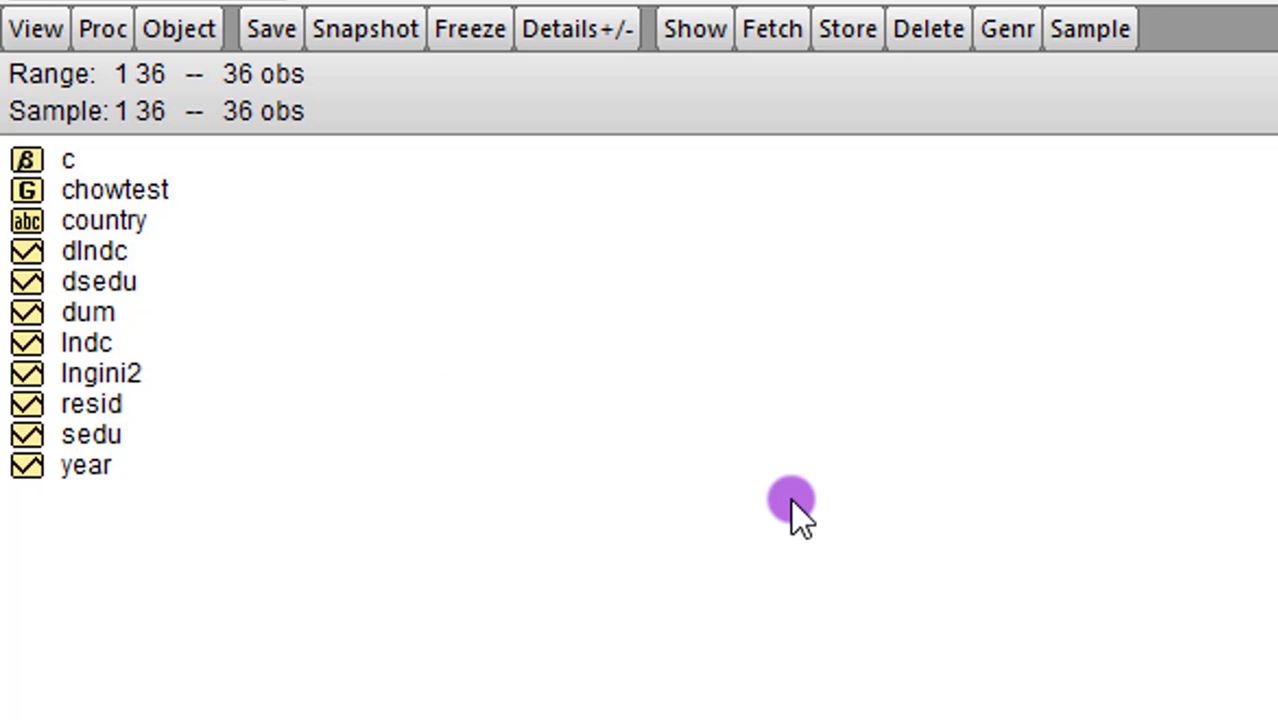
double_click(123, 372)
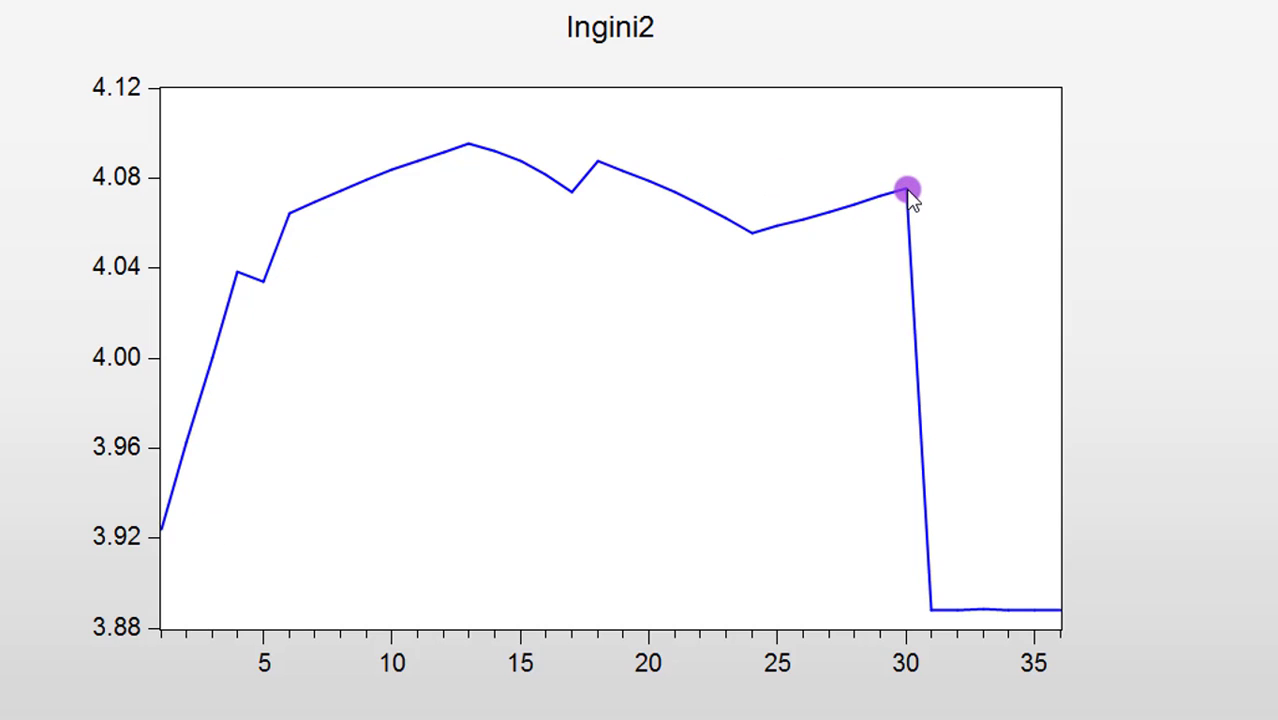
mouse_move(905, 189)
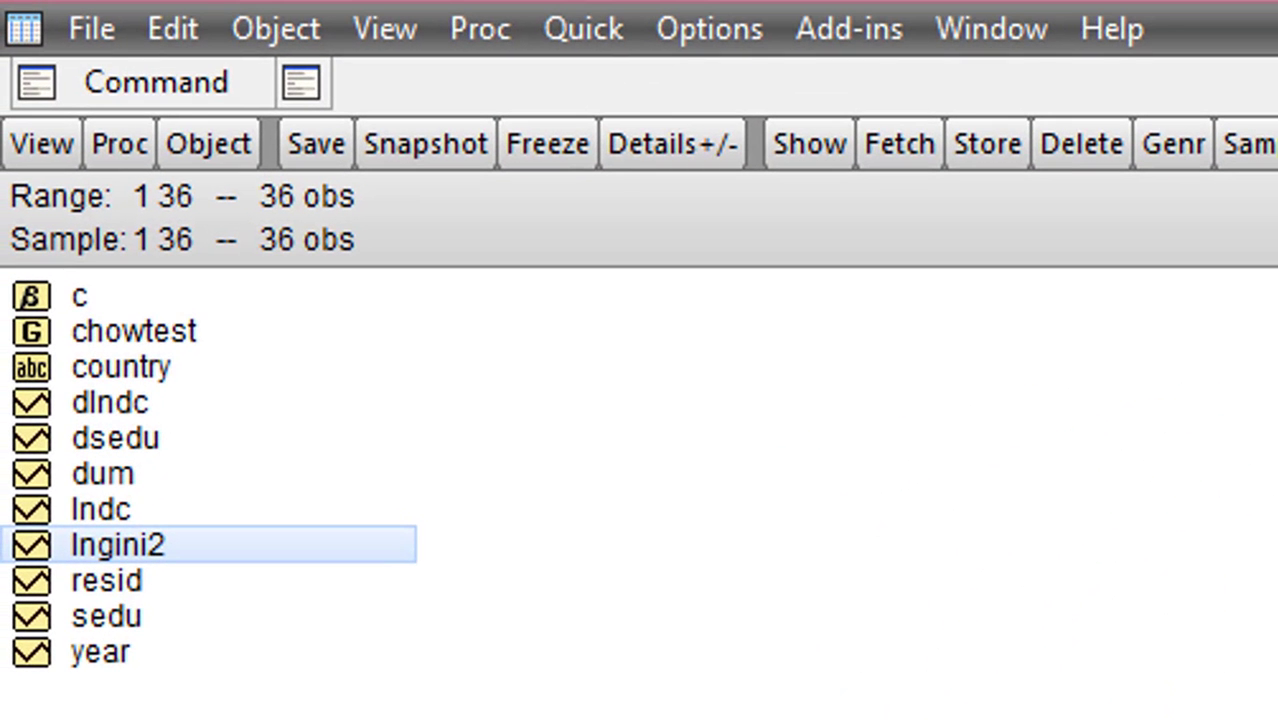
Estimate 'lngini2 c lndc sedu' by least squares via Quick > Estimate Equation.
click(616, 294)
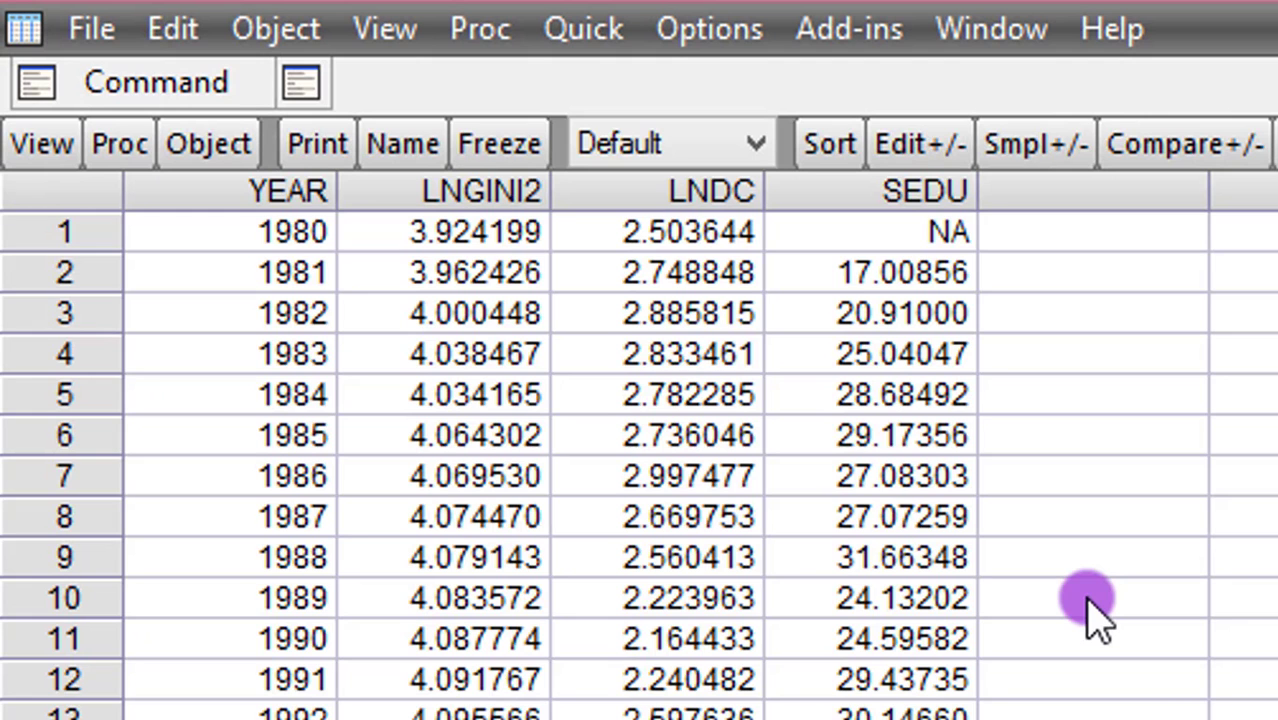
click(584, 32)
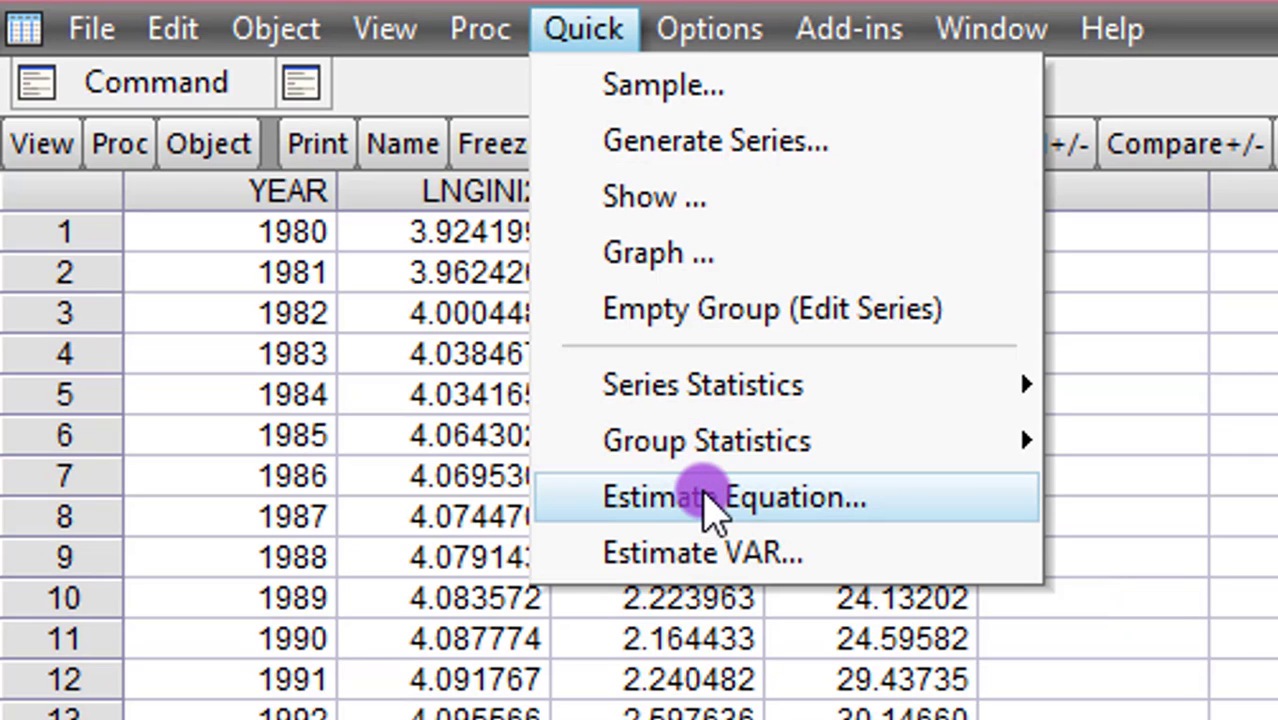
click(686, 510)
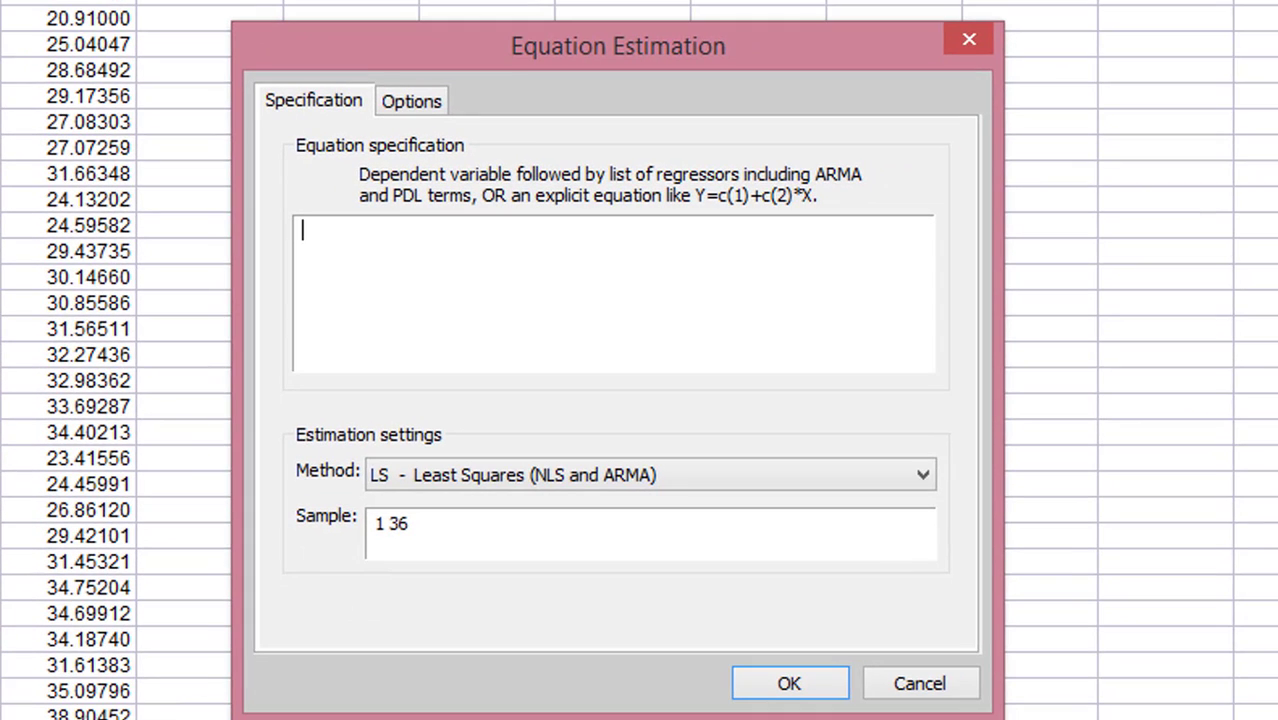
text(lngini2 c lndc sedu)
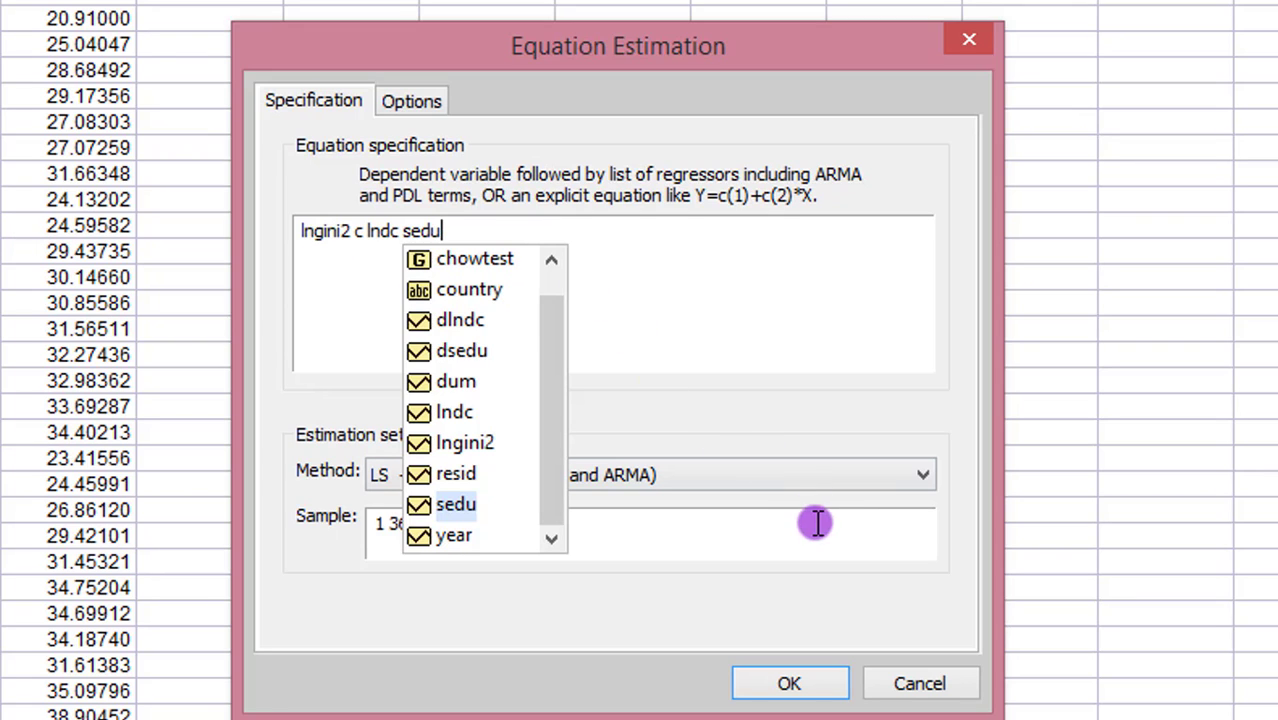
click(817, 470)
click(816, 477)
click(787, 688)
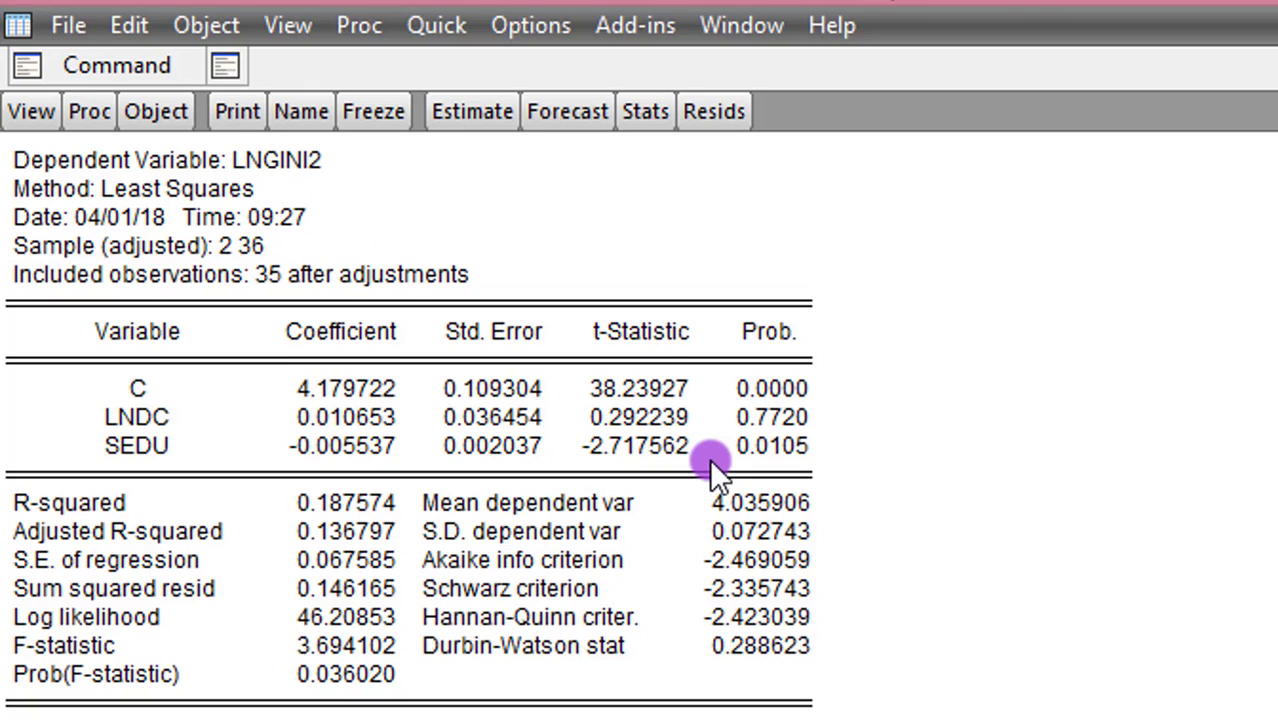
click(34, 111)
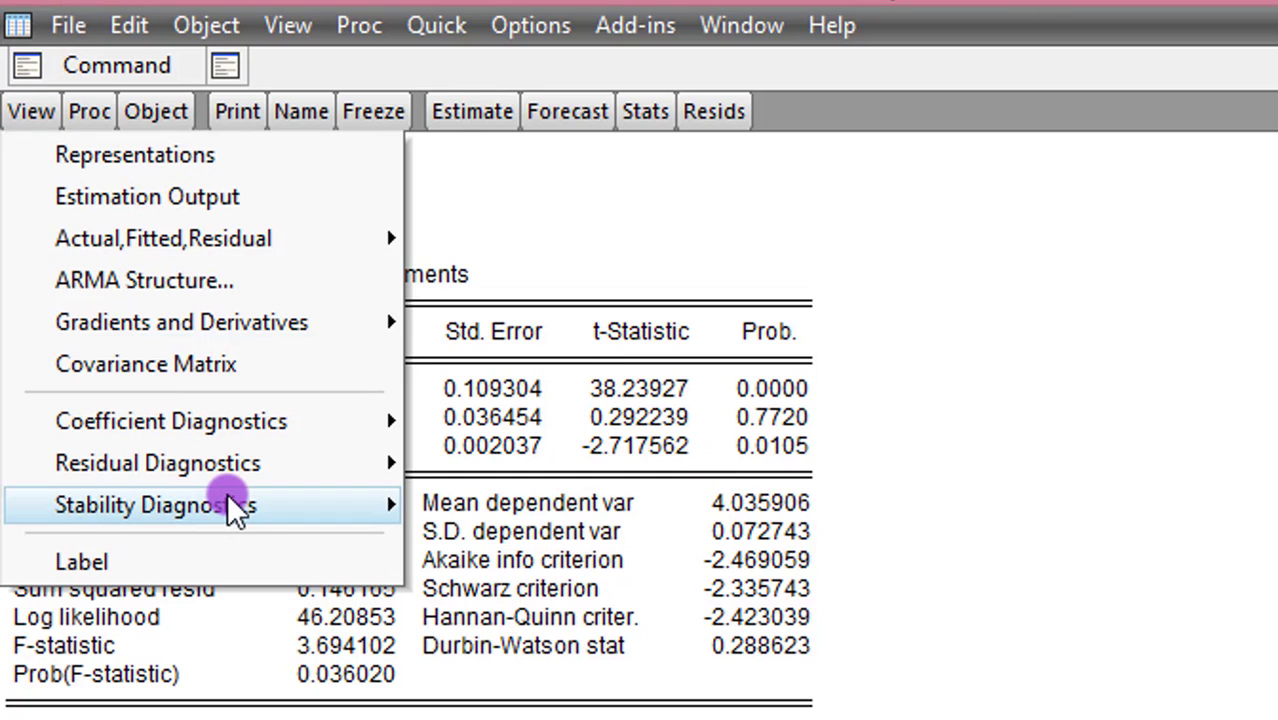
mouse_move(227, 493)
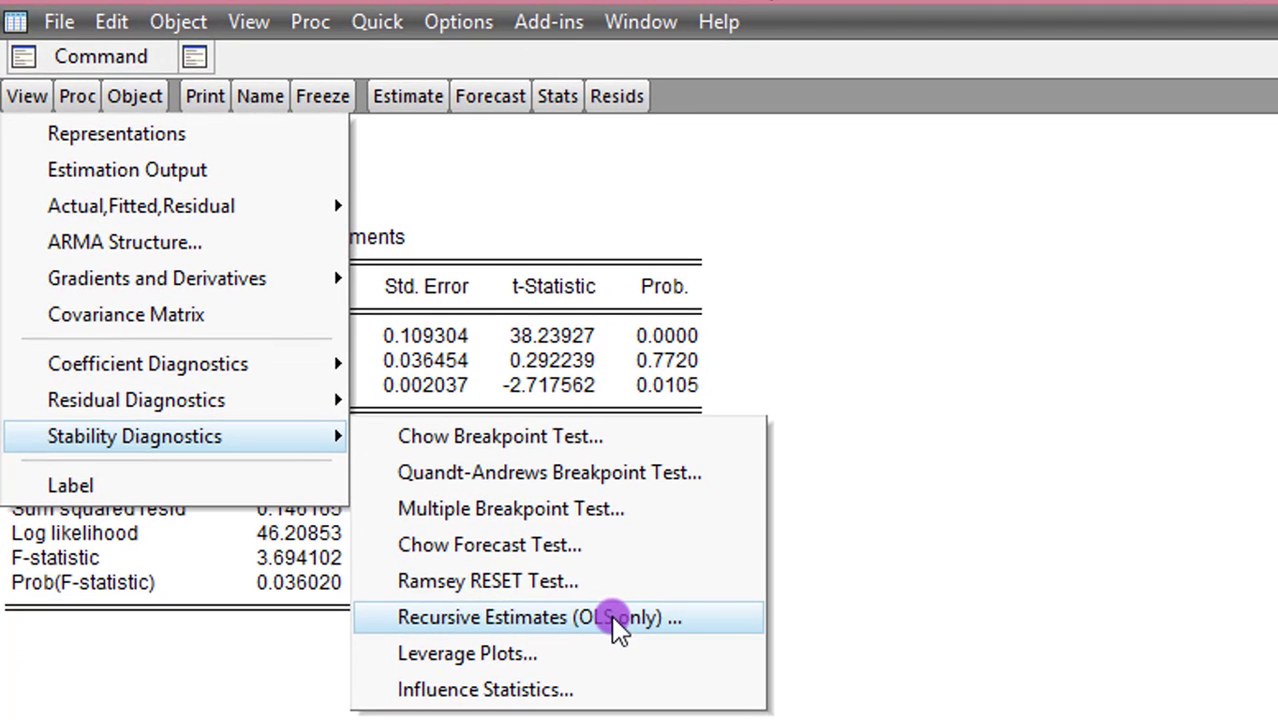
click(618, 625)
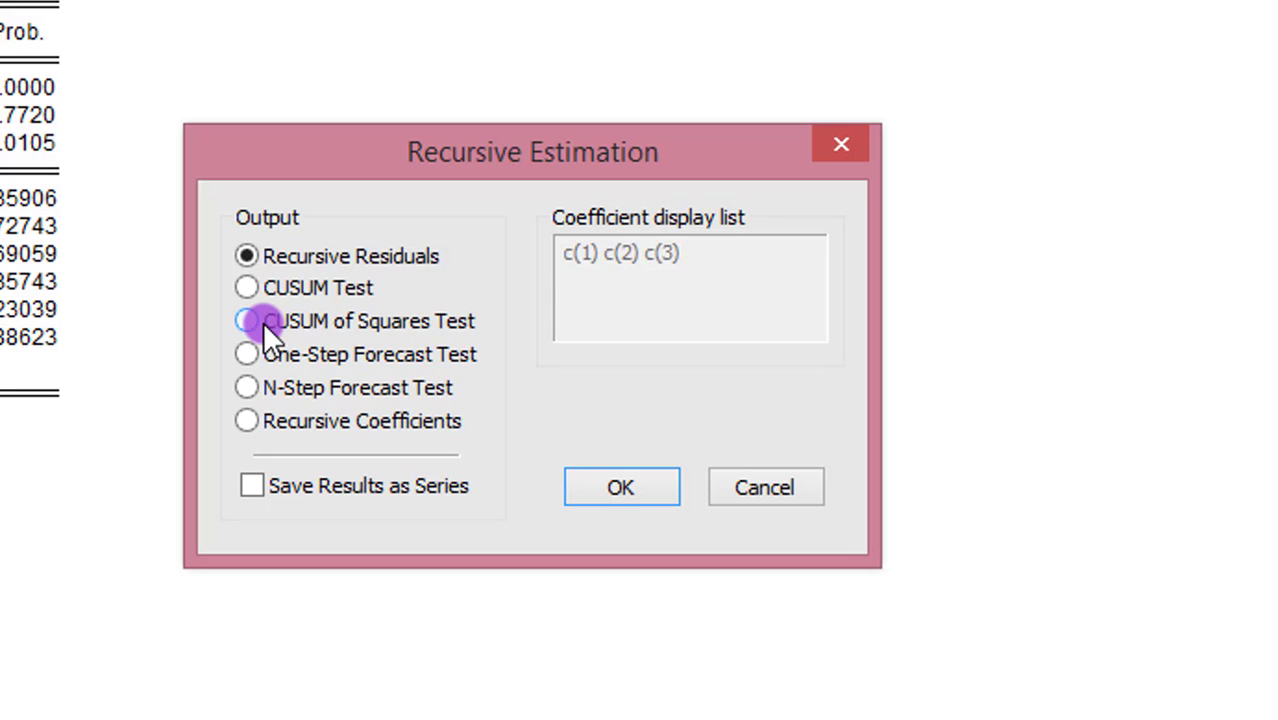
click(263, 321)
click(639, 484)
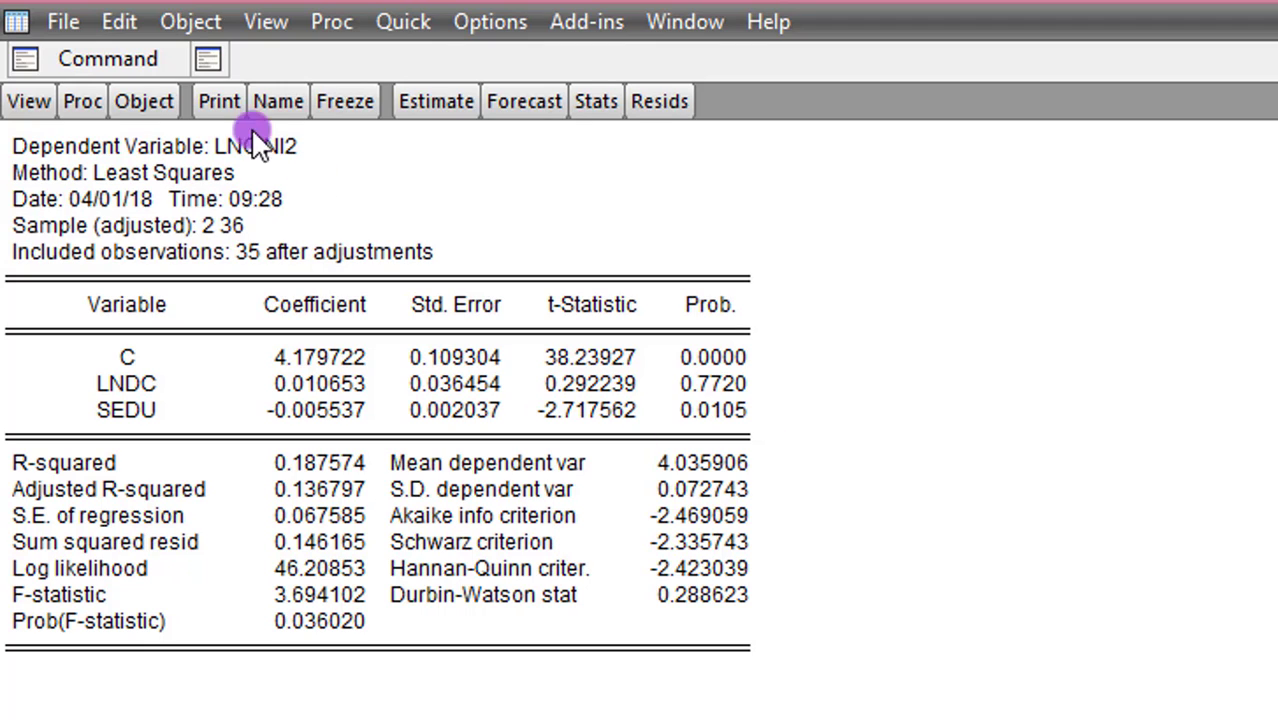
Run a Chow breakpoint test on the equation with the break at observation 30.
click(28, 106)
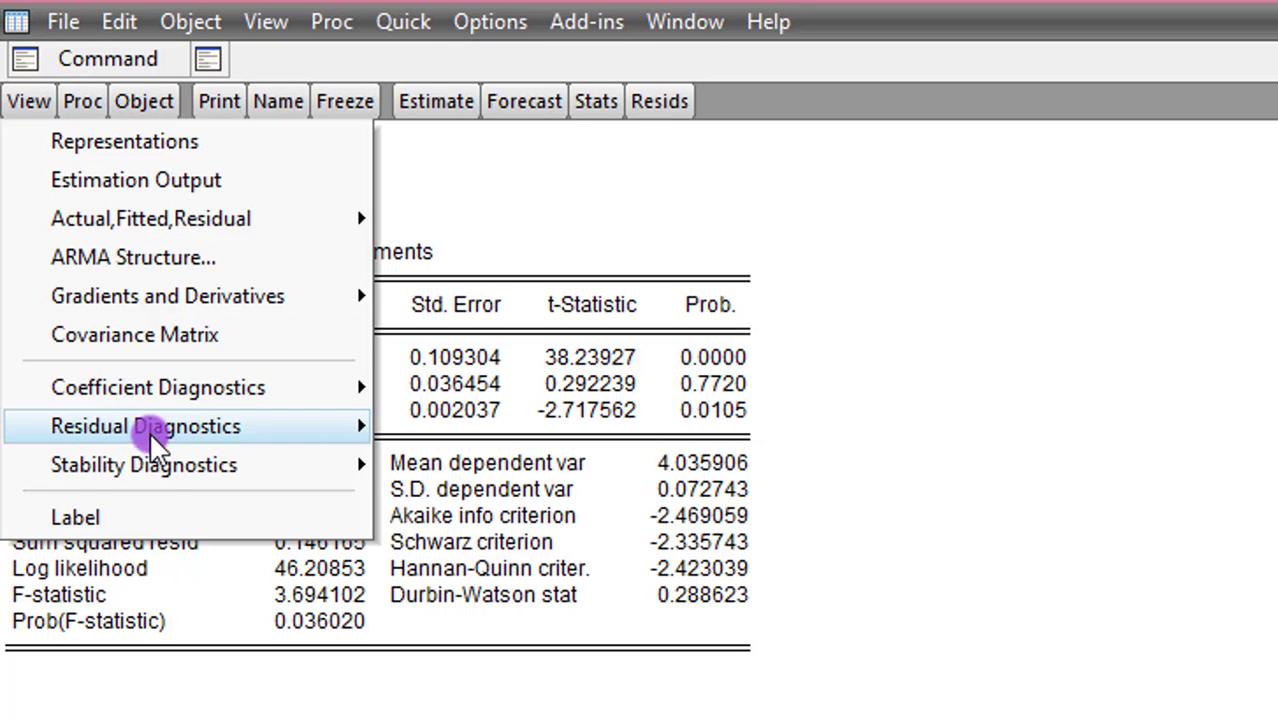
mouse_move(160, 466)
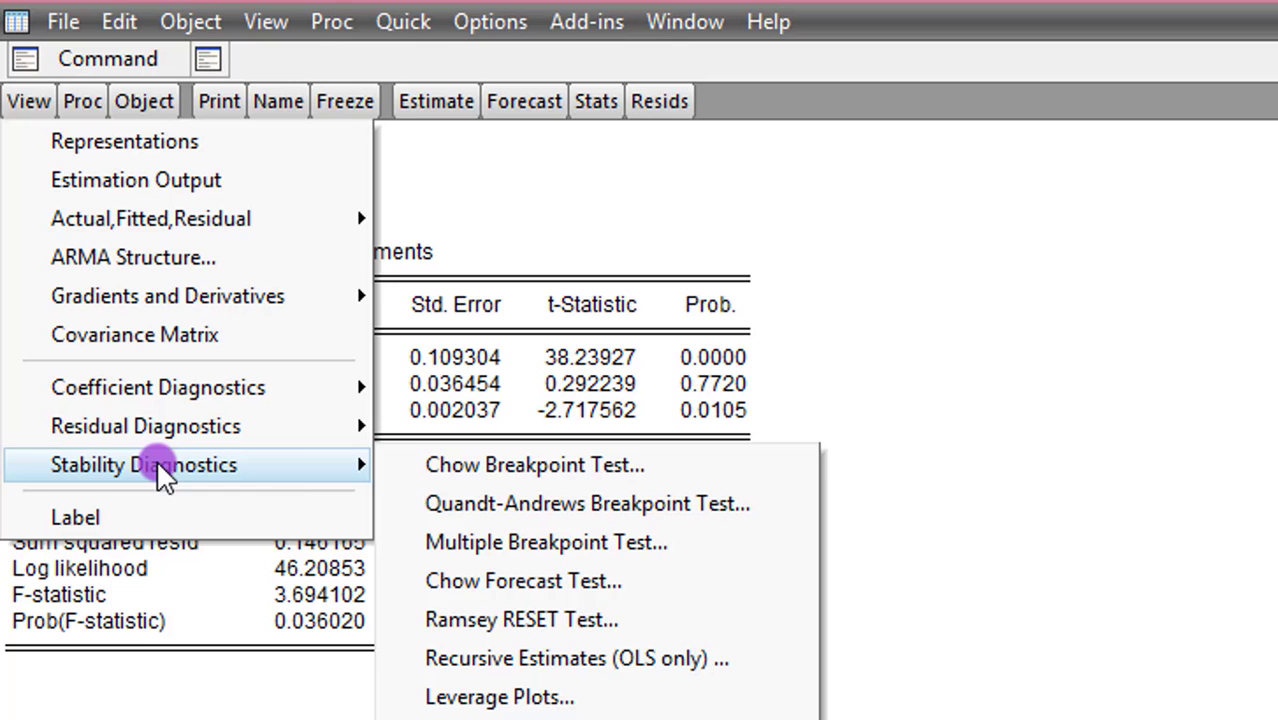
click(540, 466)
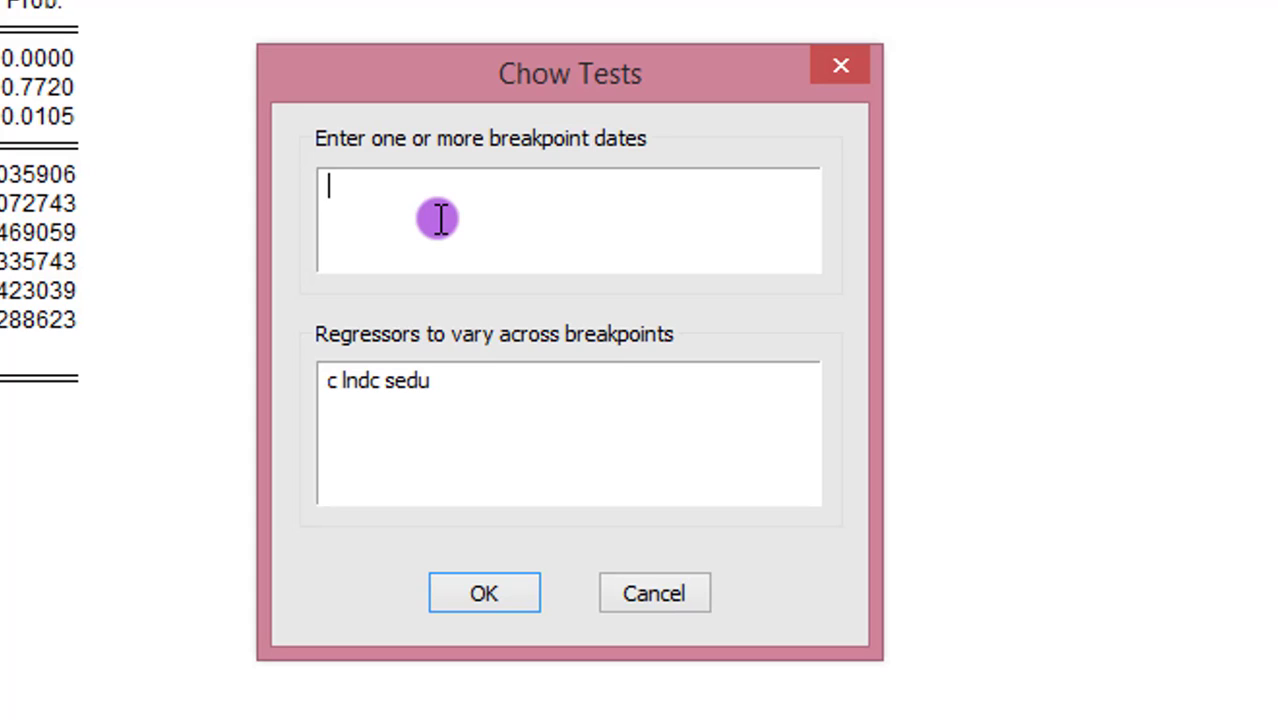
text(30)
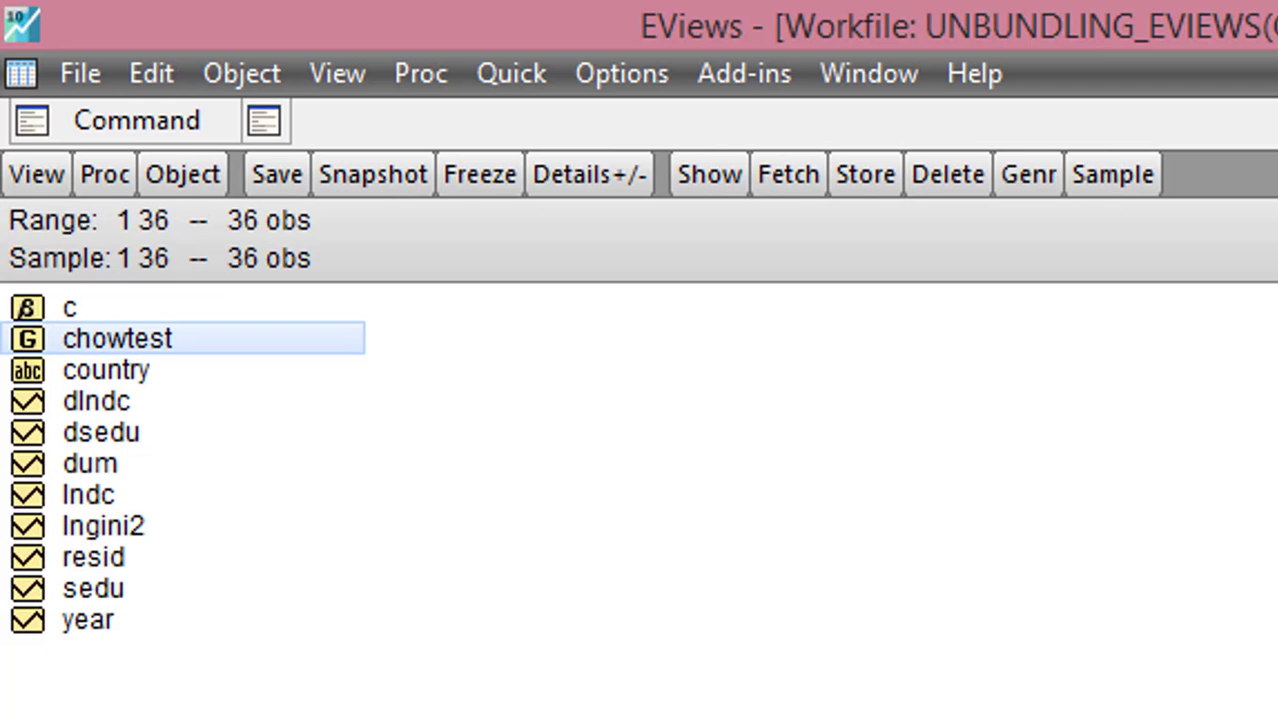
click(736, 716)
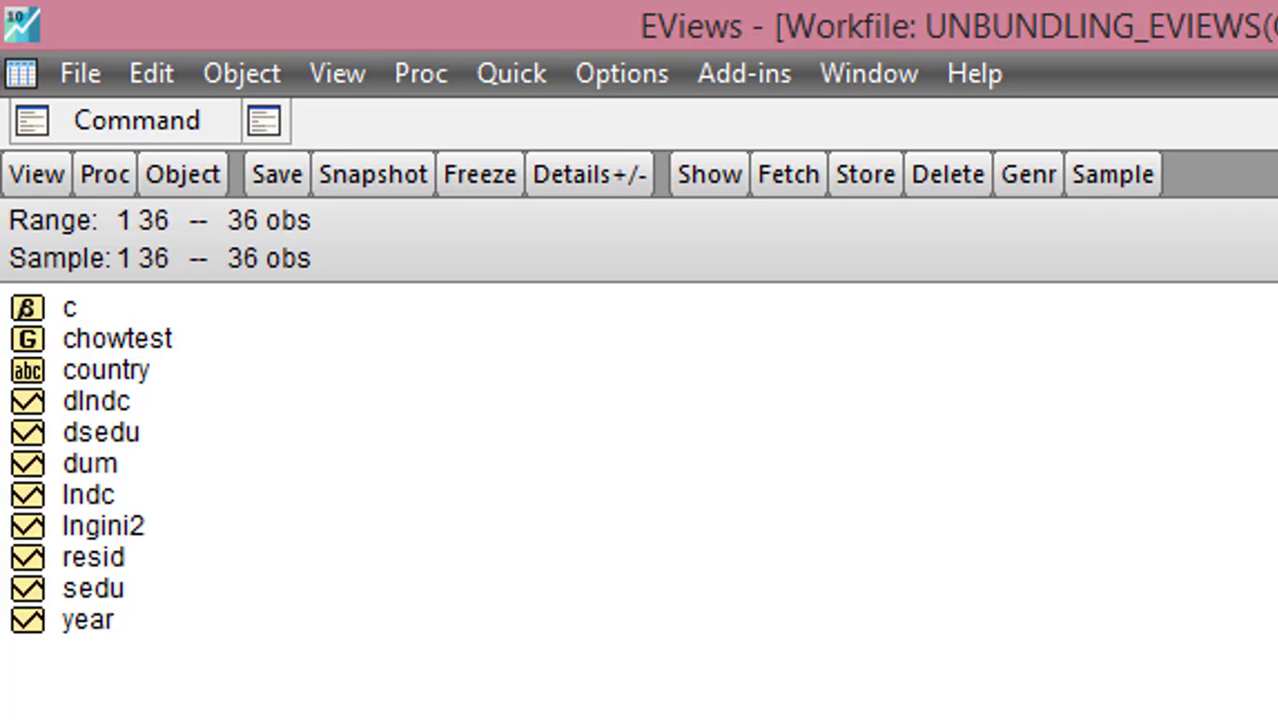
double_click(110, 463)
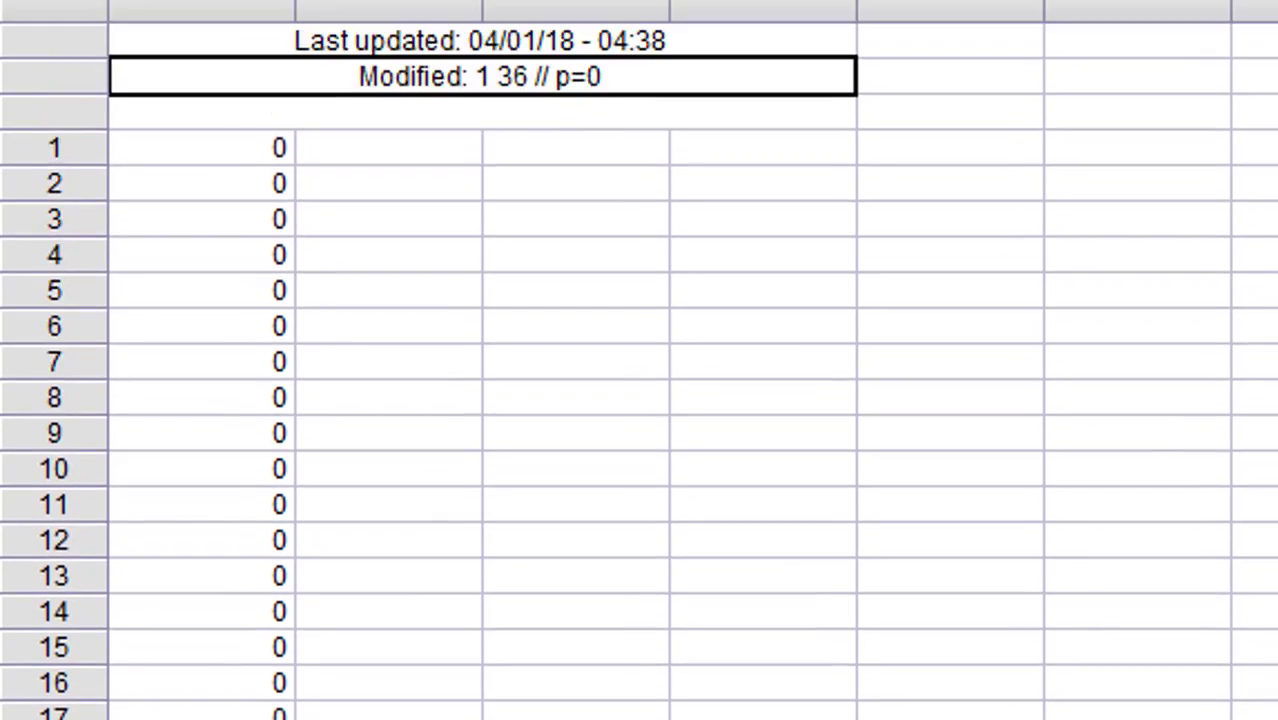
scroll(640, 450, down, 2)
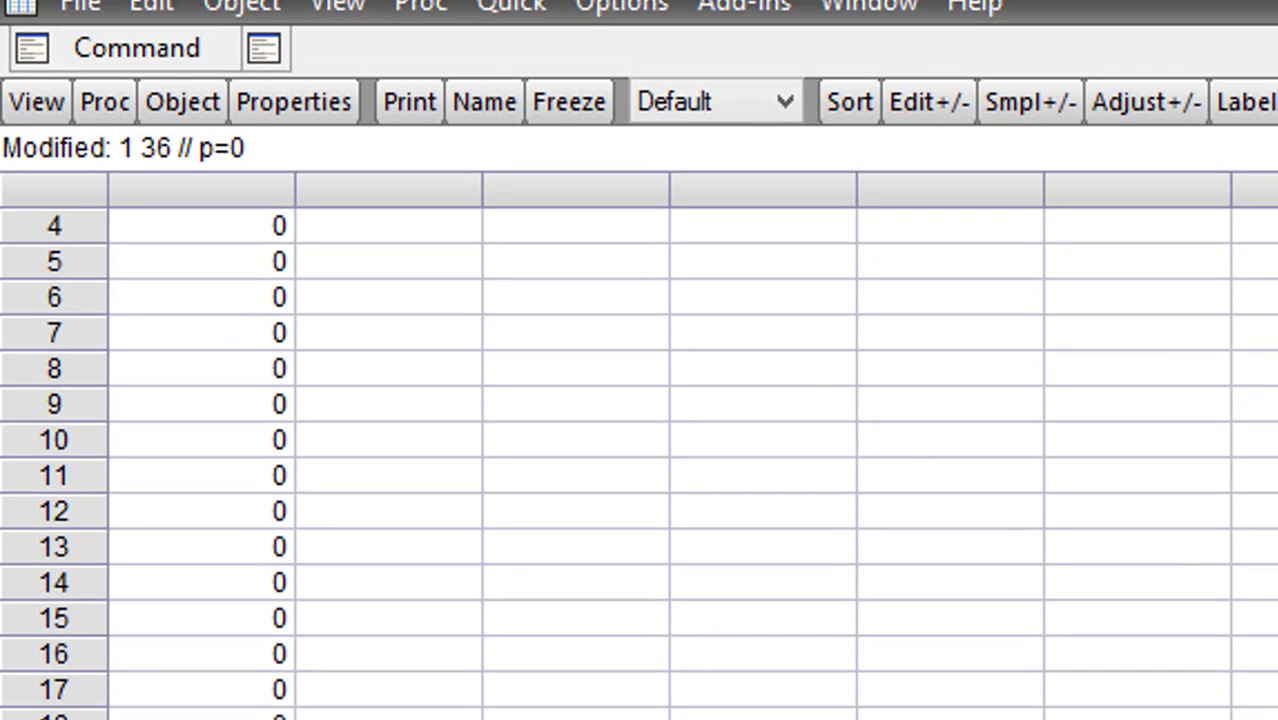
scroll(640, 450, up, 3)
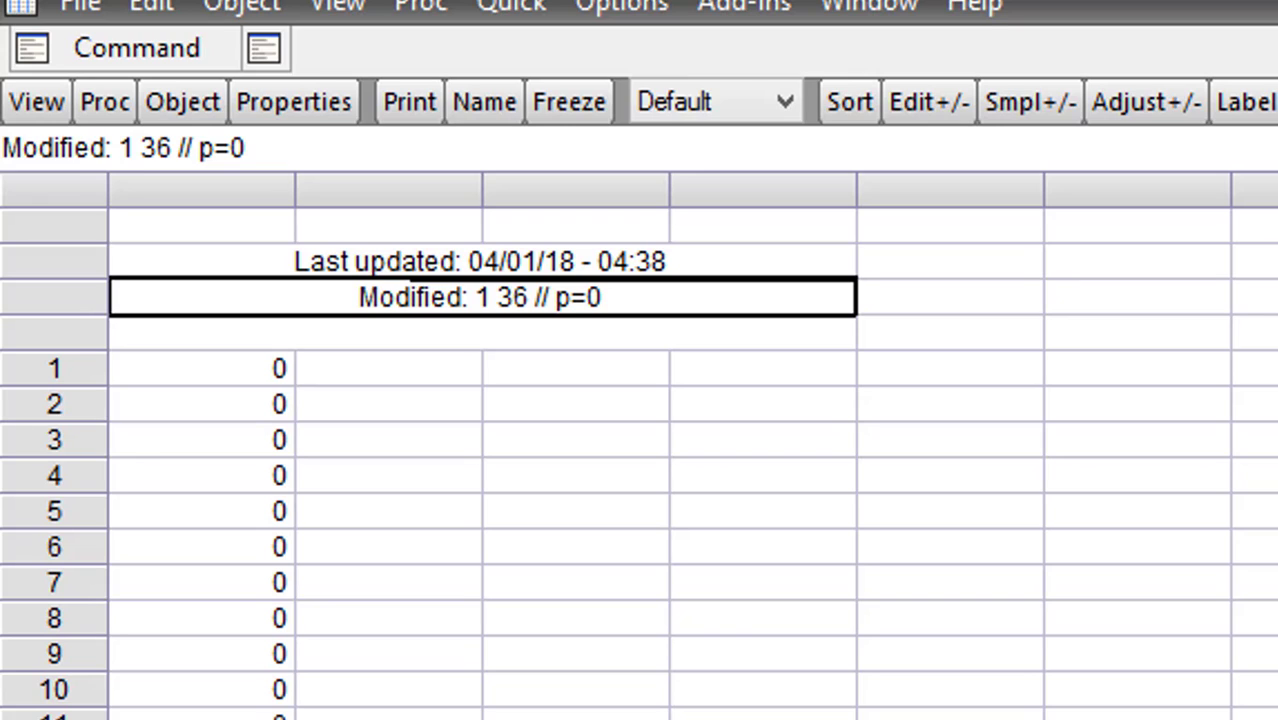
click(1235, 586)
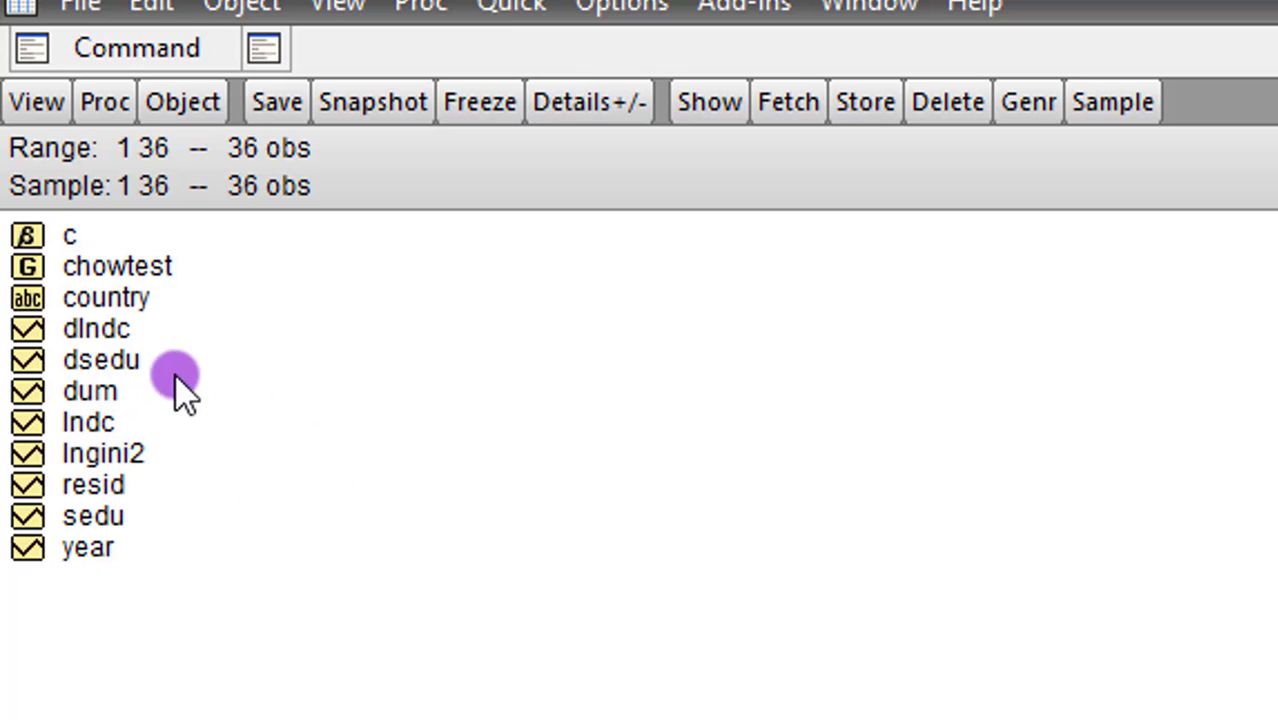
double_click(117, 316)
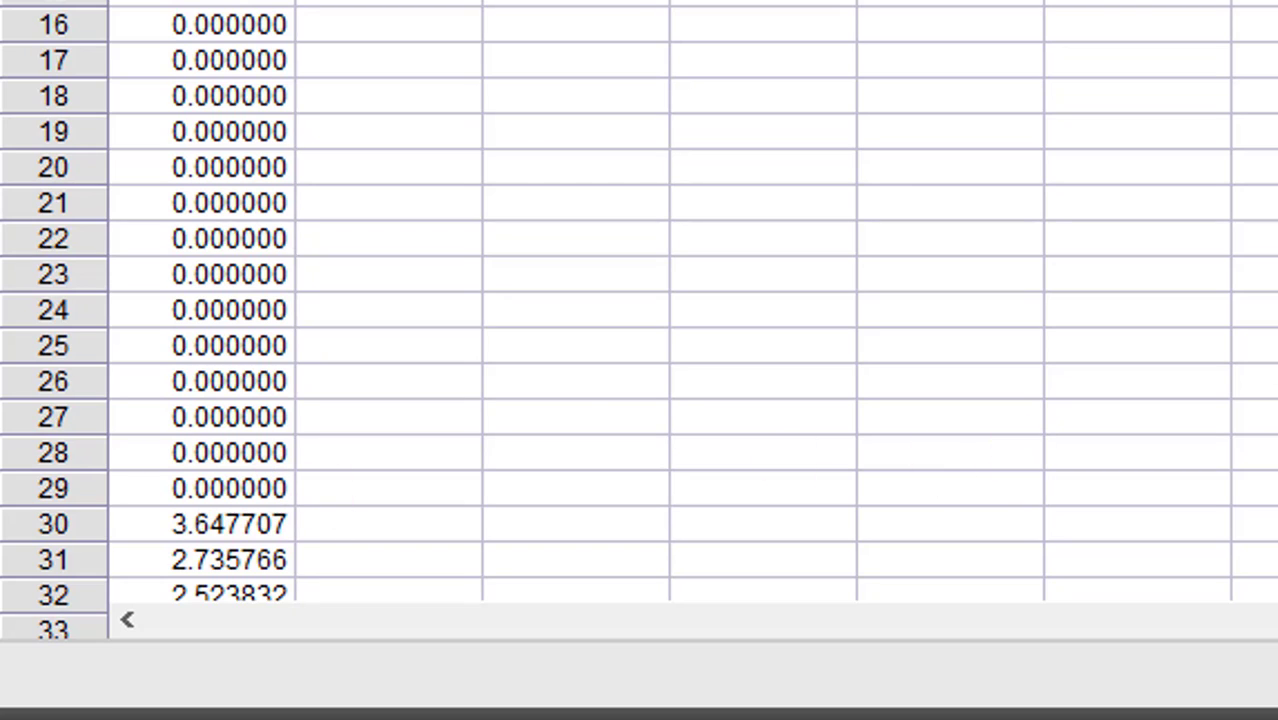
scroll(640, 300, down, 3)
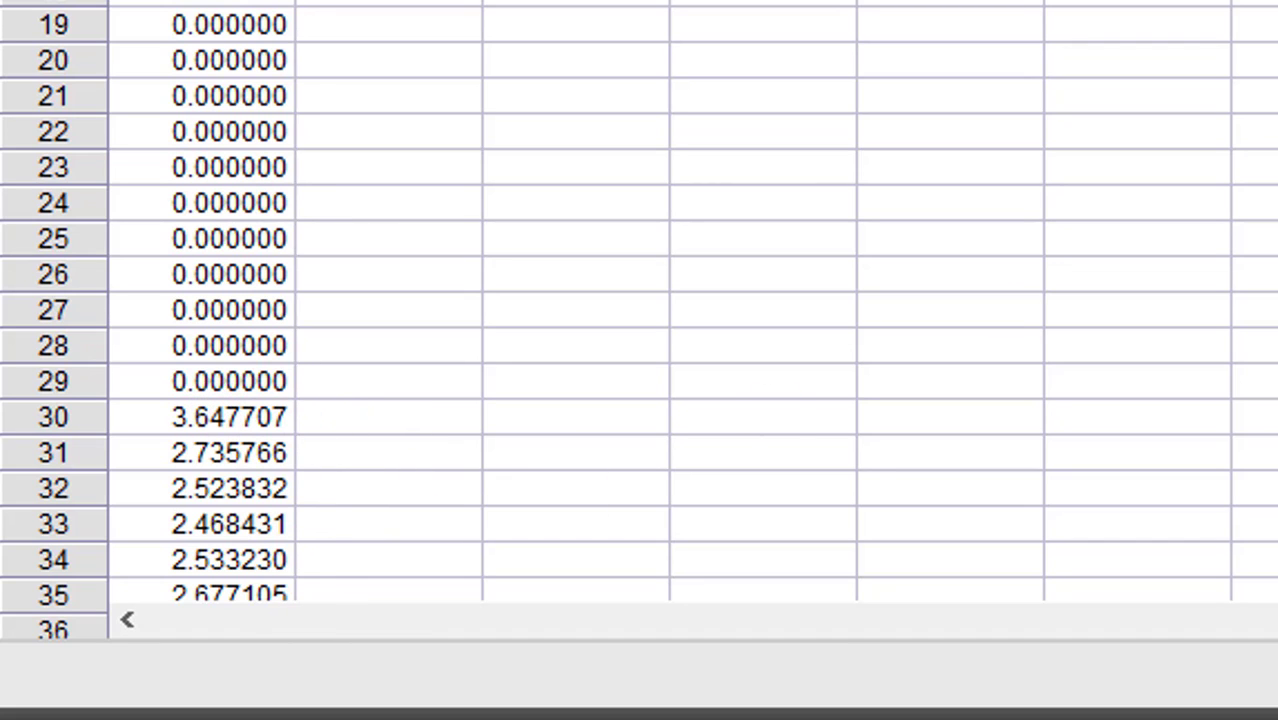
key(ctrl+F4)
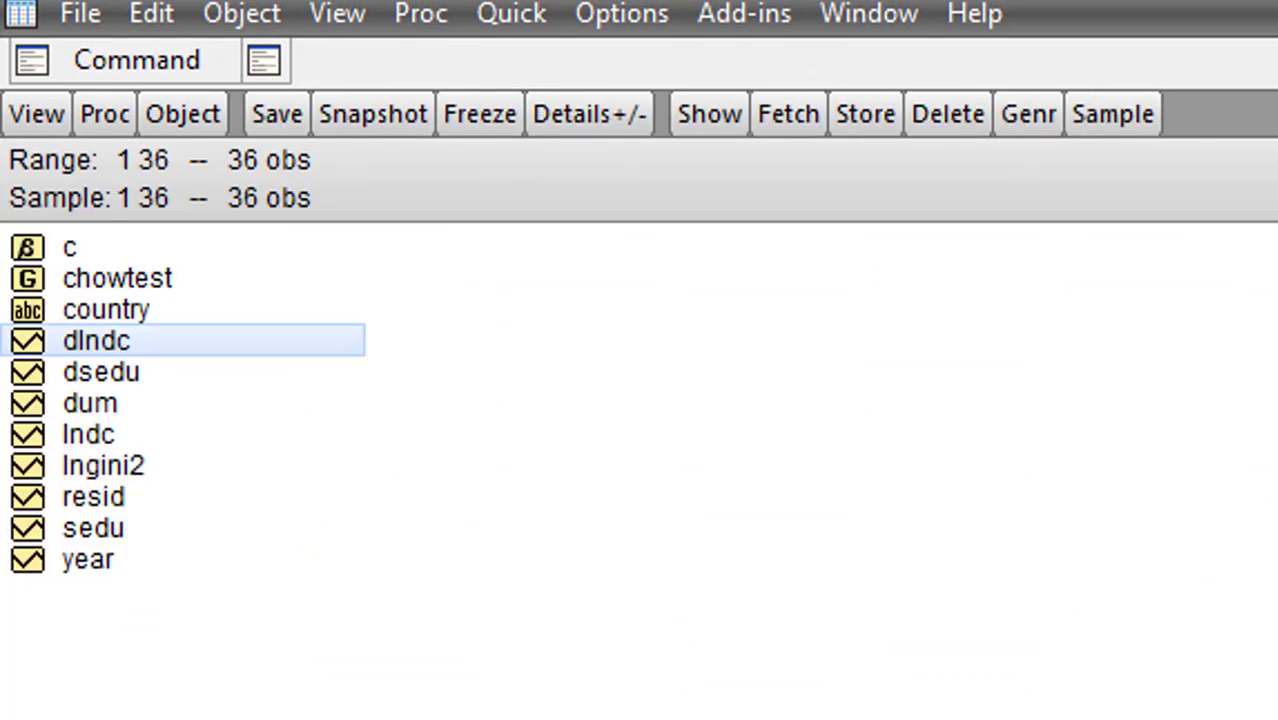
double_click(130, 375)
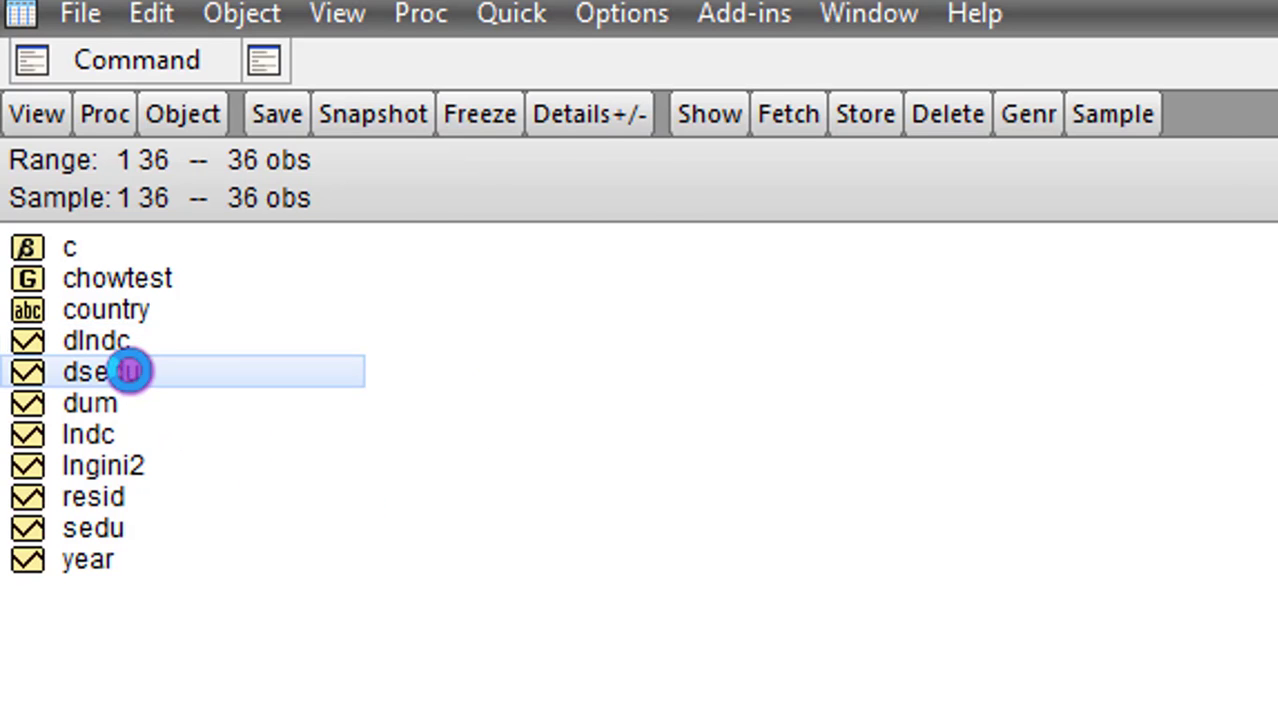
key(ctrl+F4)
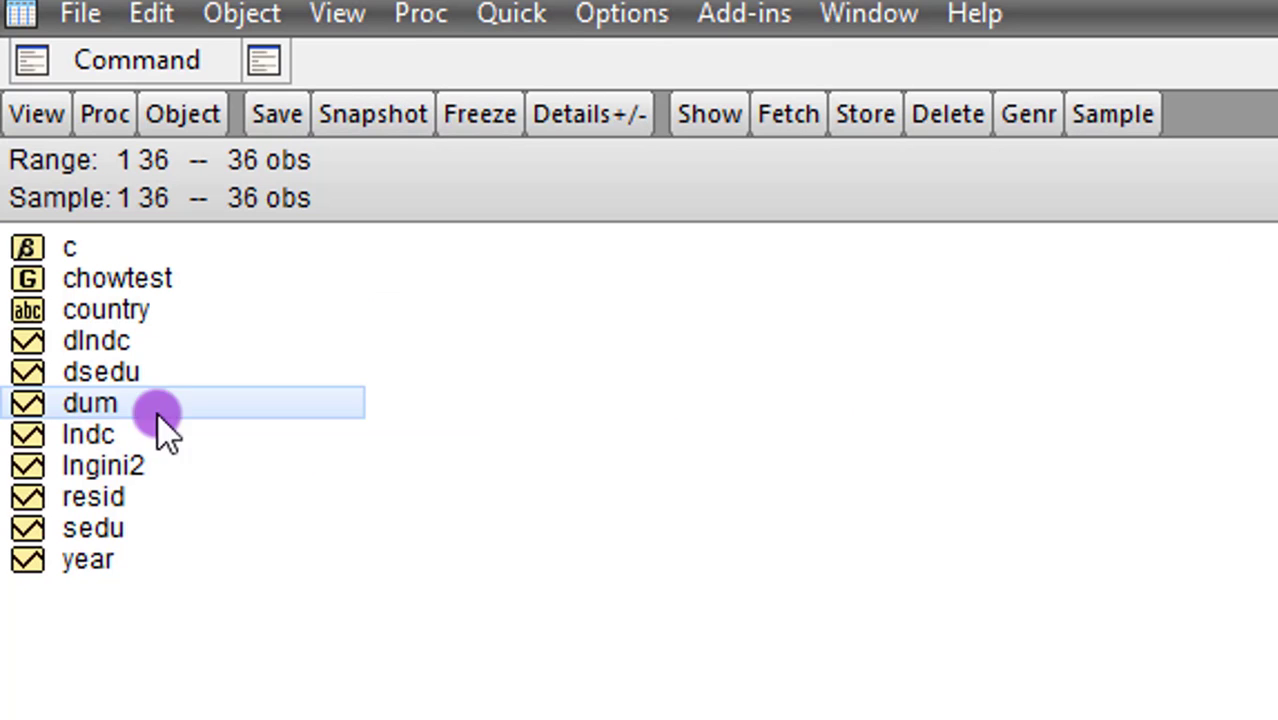
click(76, 409)
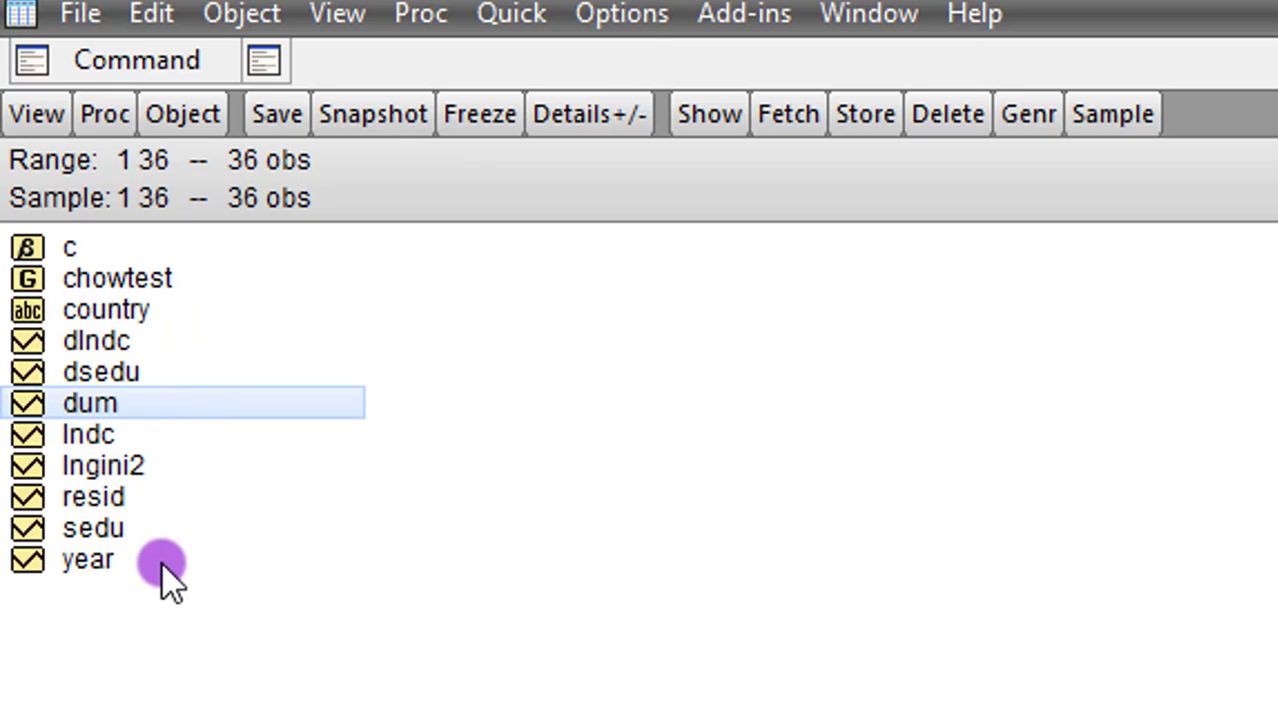
click(321, 664)
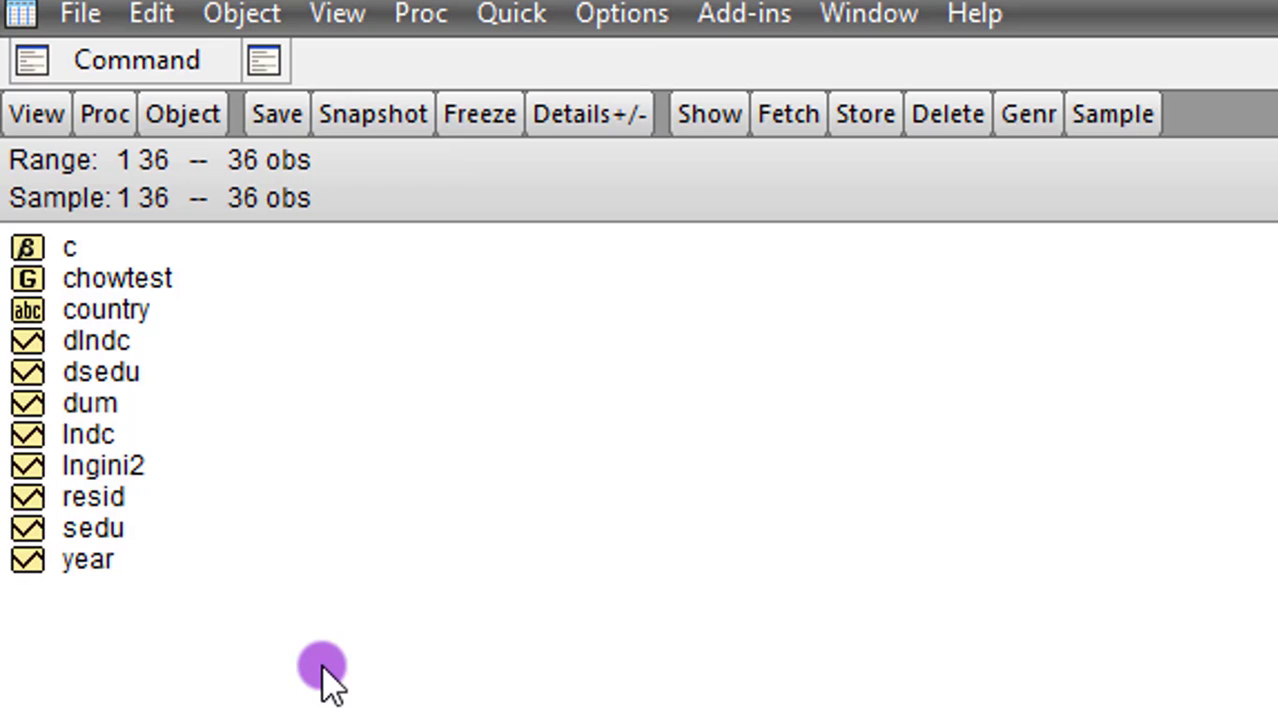
Estimate 'lngini2 c lndc sedu dum dlndc dsedu' by least squares.
click(522, 14)
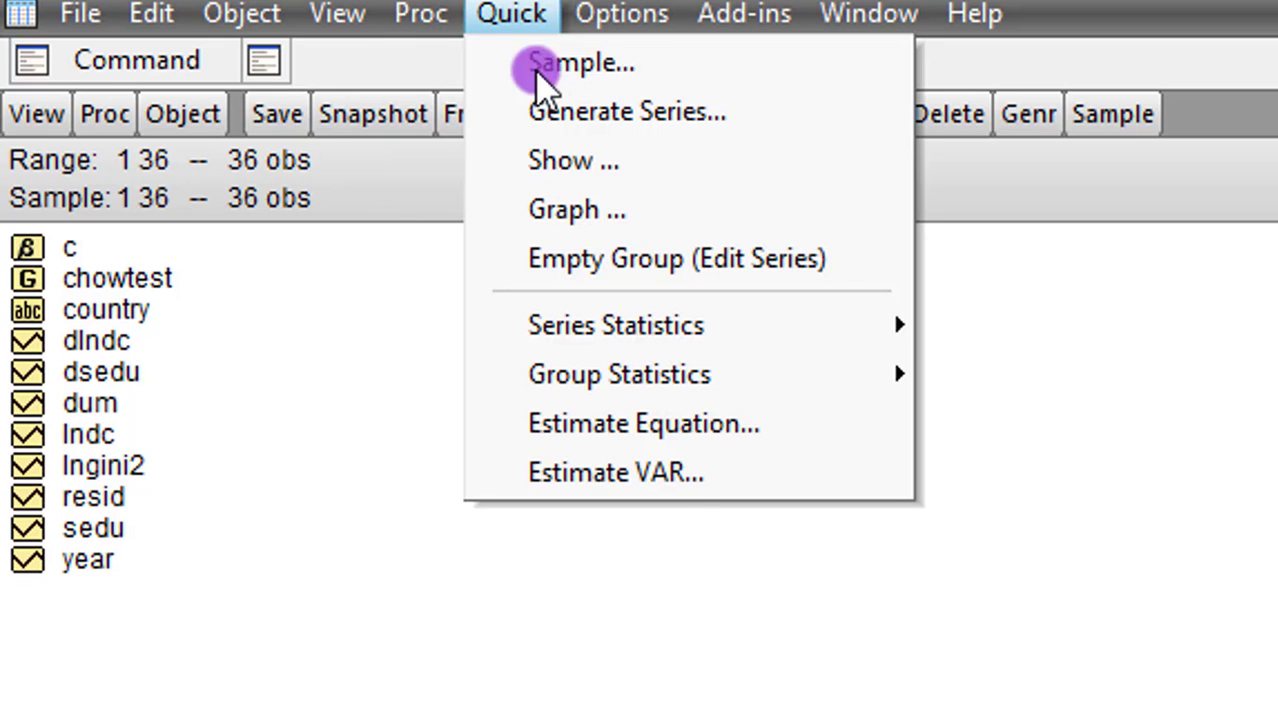
click(722, 418)
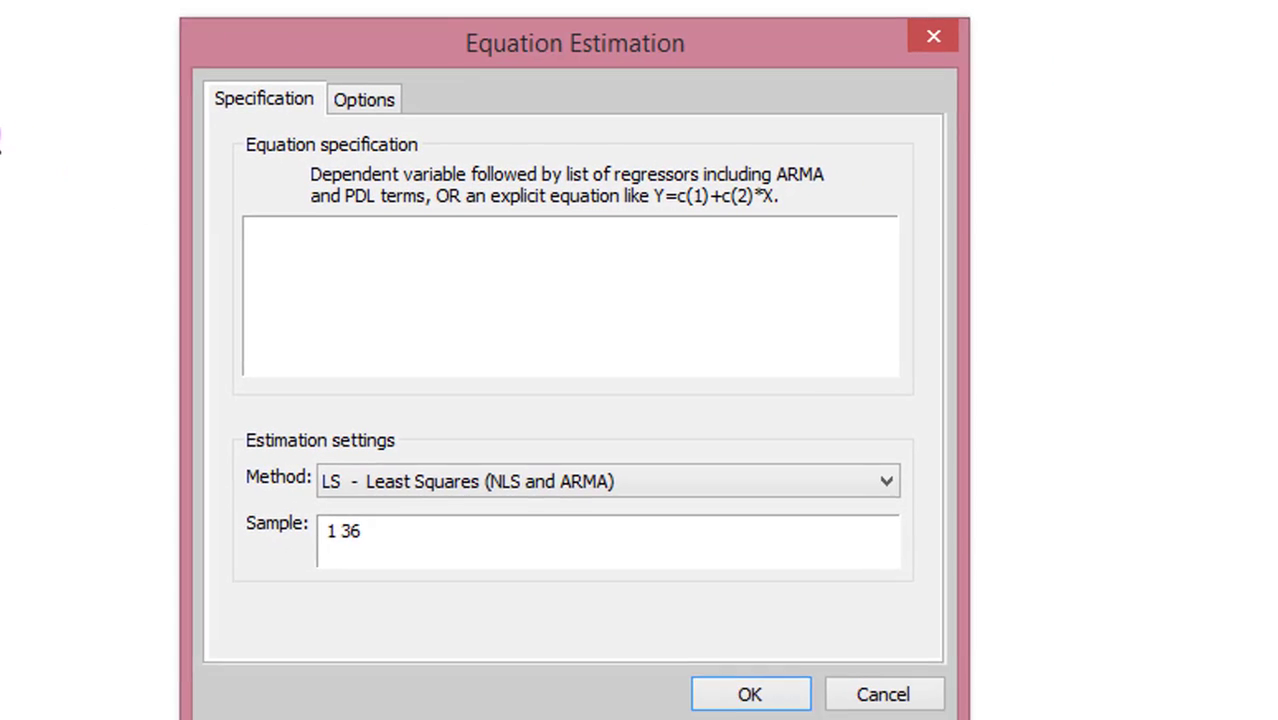
text(lngini)
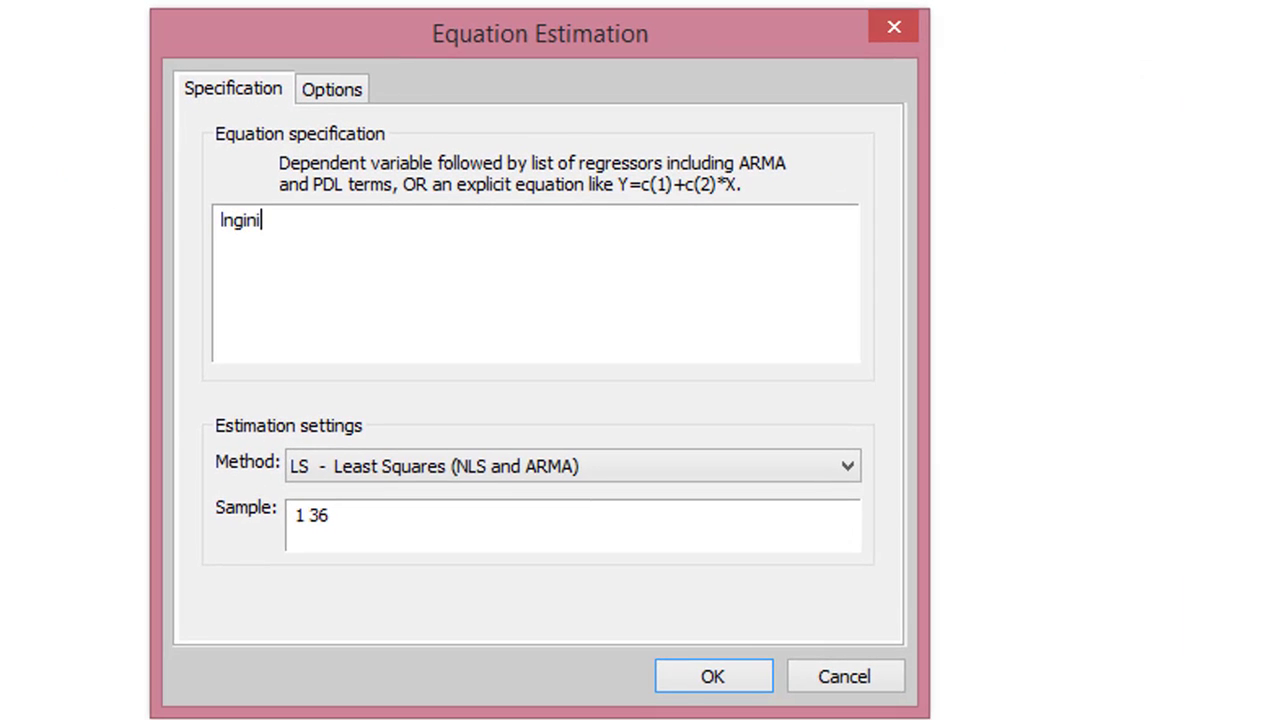
text(2 c lndc sedu dum dlndc dsedu)
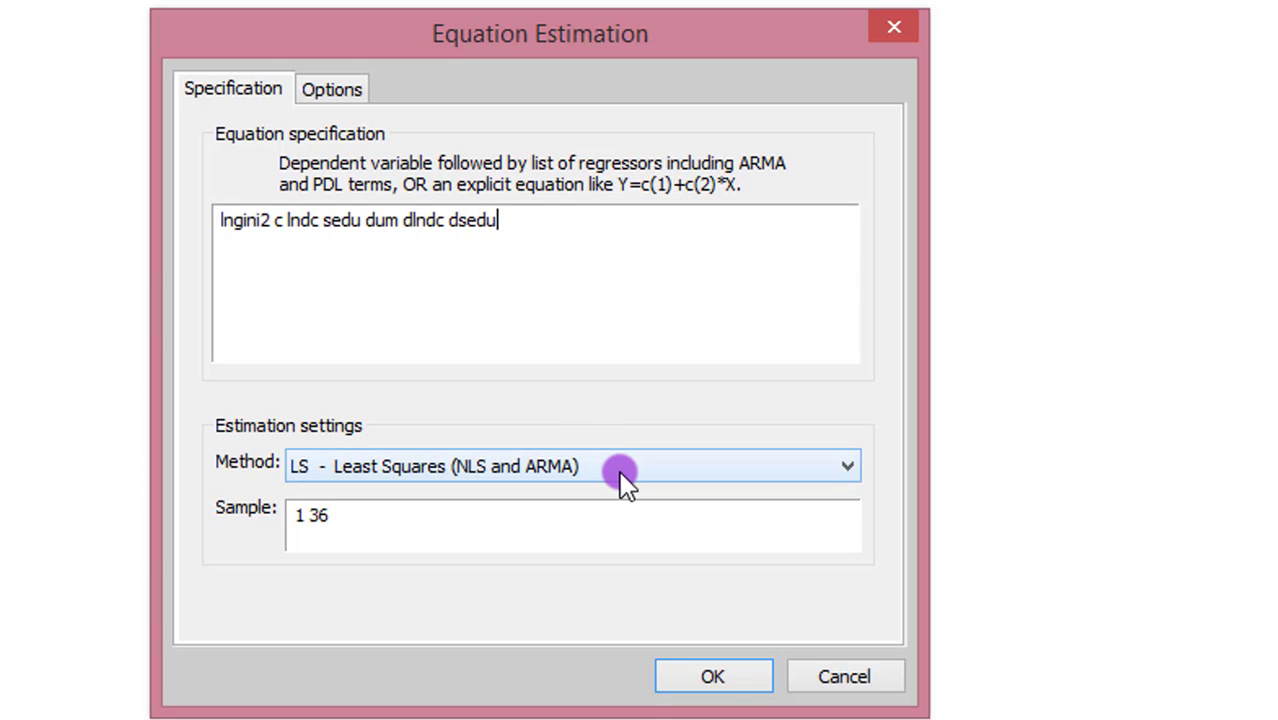
click(712, 676)
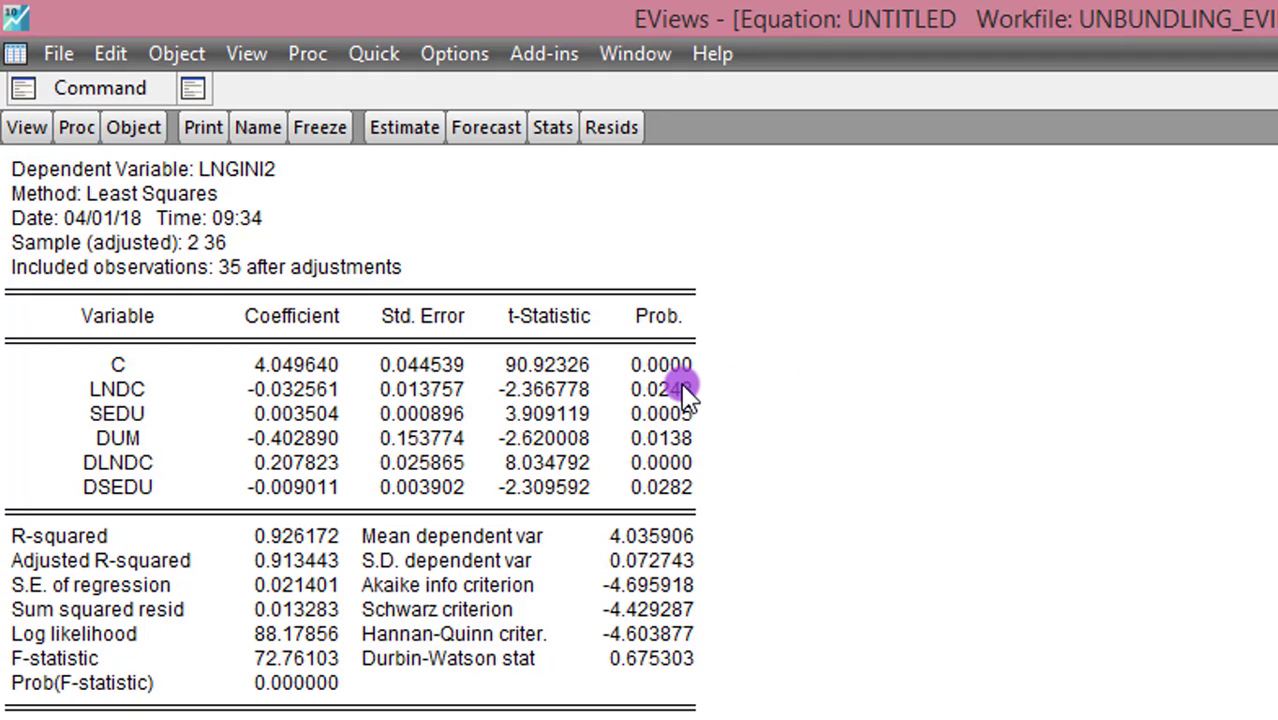
Run Recursive Estimates on the dummy-augmented equation with the CUSUM of Squares Test output.
click(27, 128)
mouse_move(200, 468)
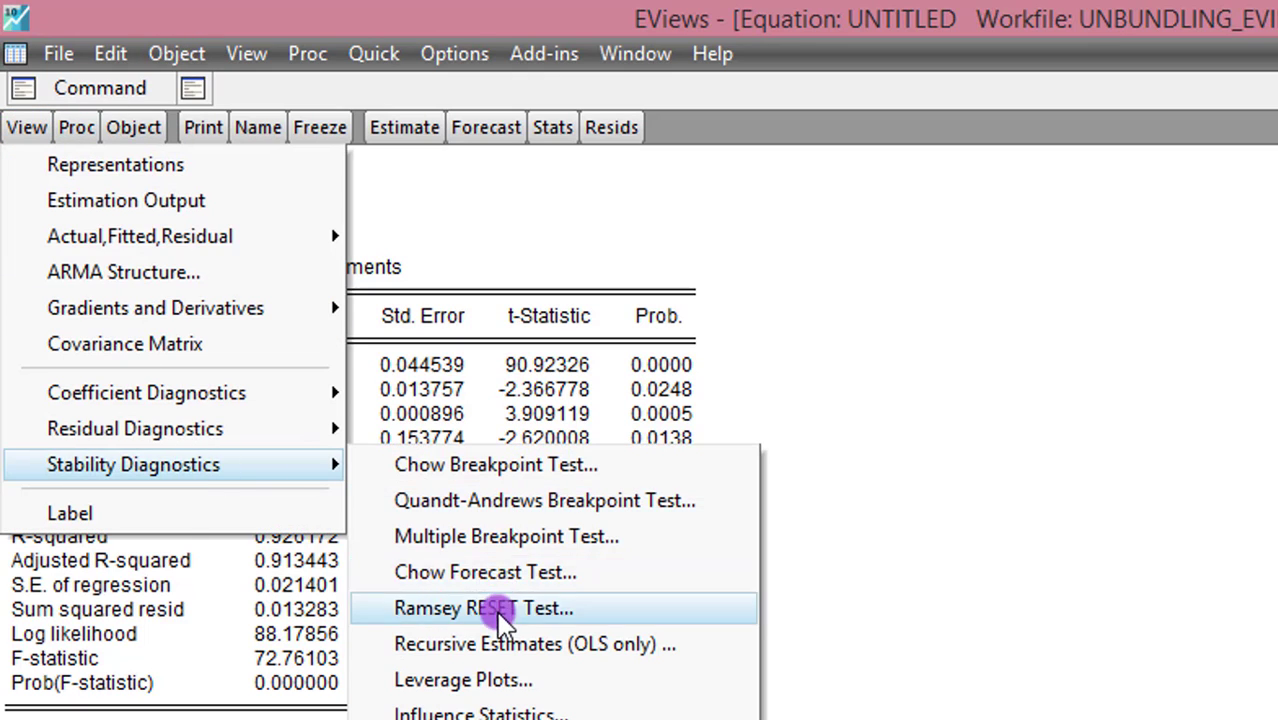
click(500, 648)
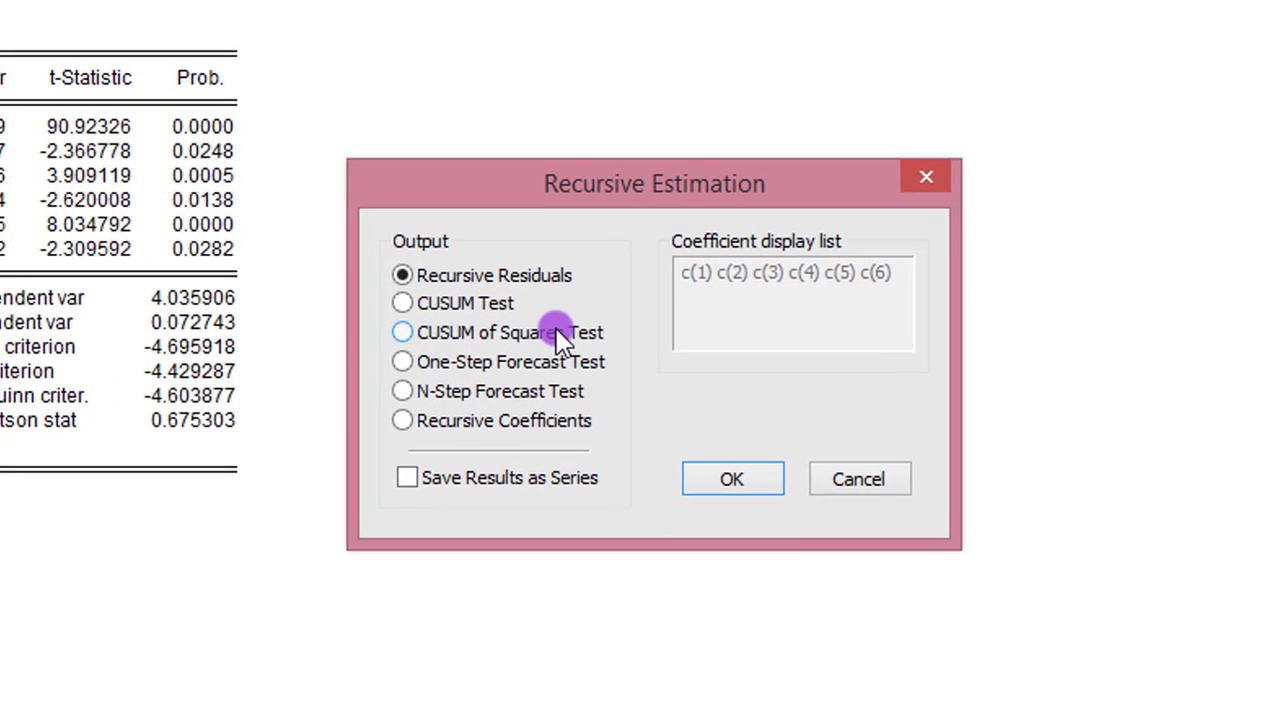
click(562, 337)
click(762, 480)
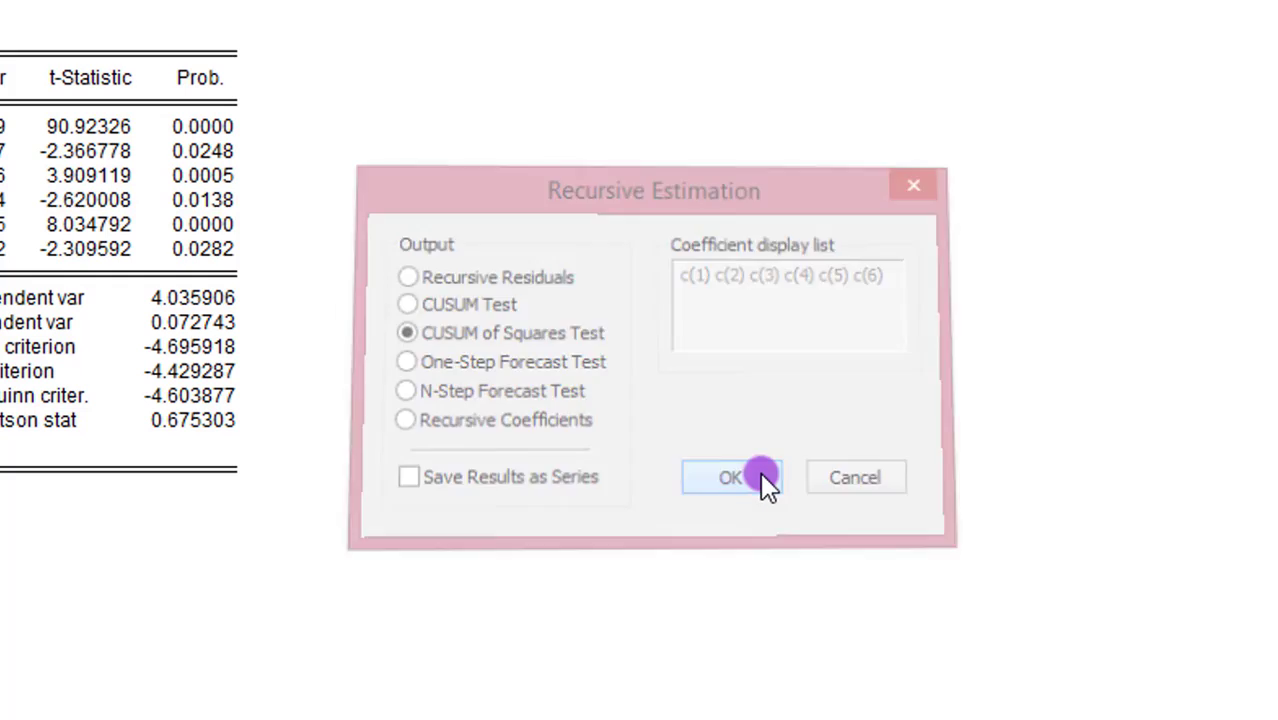